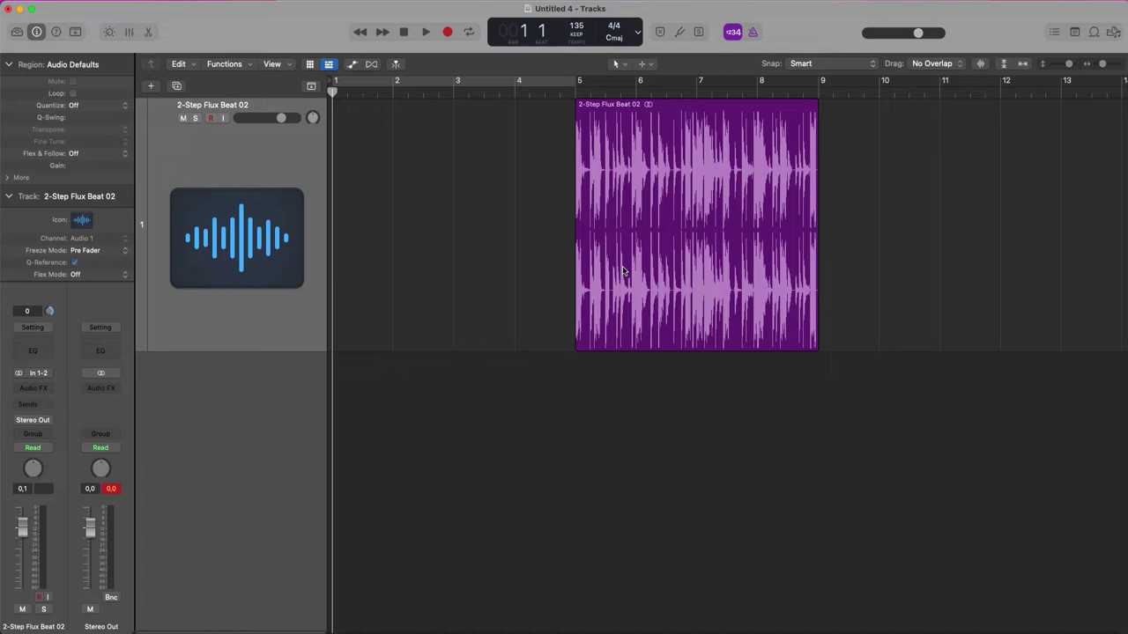
- Drag the beat region one bar earlier, then return it to bar 5
{"action": "left_click", "coordinate": [623, 271]}
{"action": "mouse_move", "coordinate": [667, 168]}
{"action": "left_mouse_down"}
{"action": "mouse_move", "coordinate": [632, 169]}
{"action": "mouse_move", "coordinate": [689, 173]}
{"action": "left_mouse_up"}
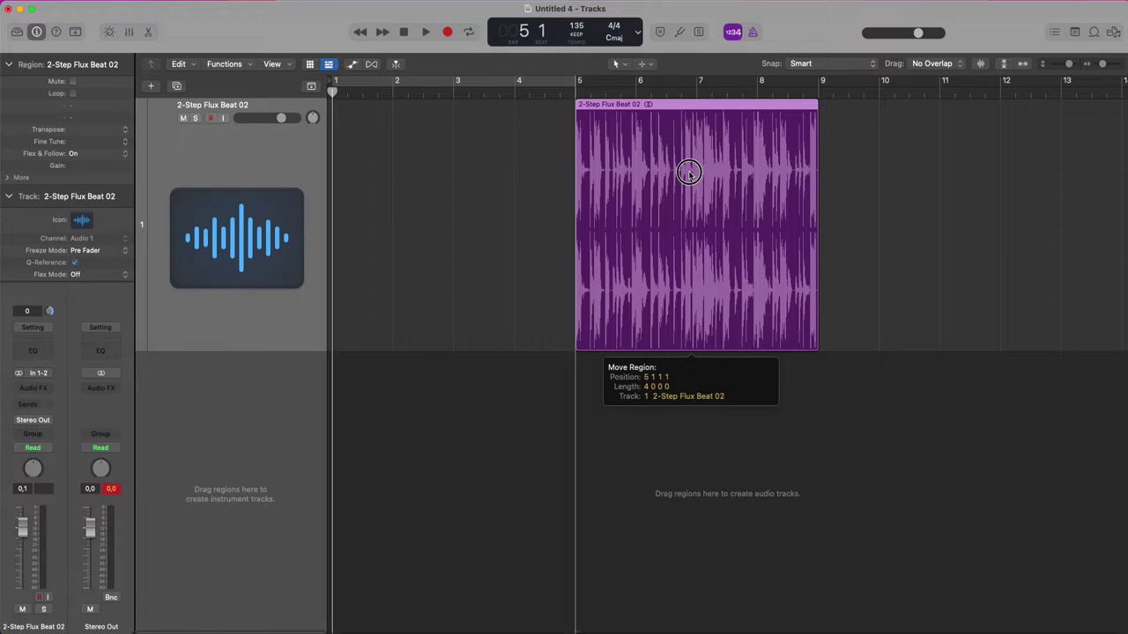
{"action": "left_click_drag", "start_coordinate": [689, 173], "coordinate": [689, 172]}
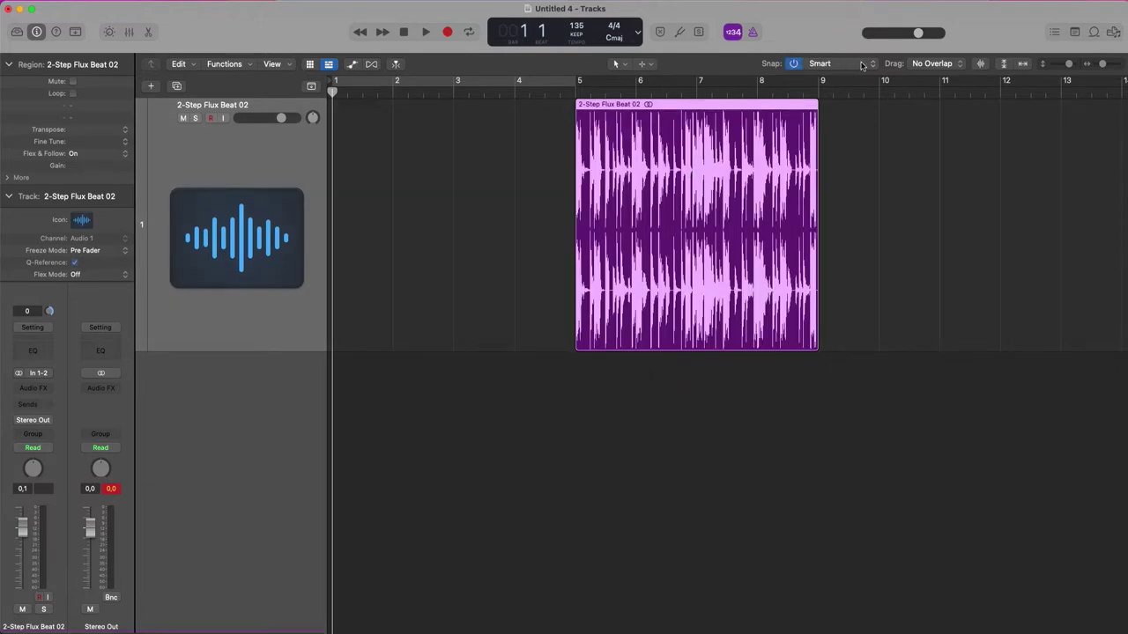
- Try moving the region with Snap set to Beat, then to Bar
{"action": "left_click", "coordinate": [864, 63]}
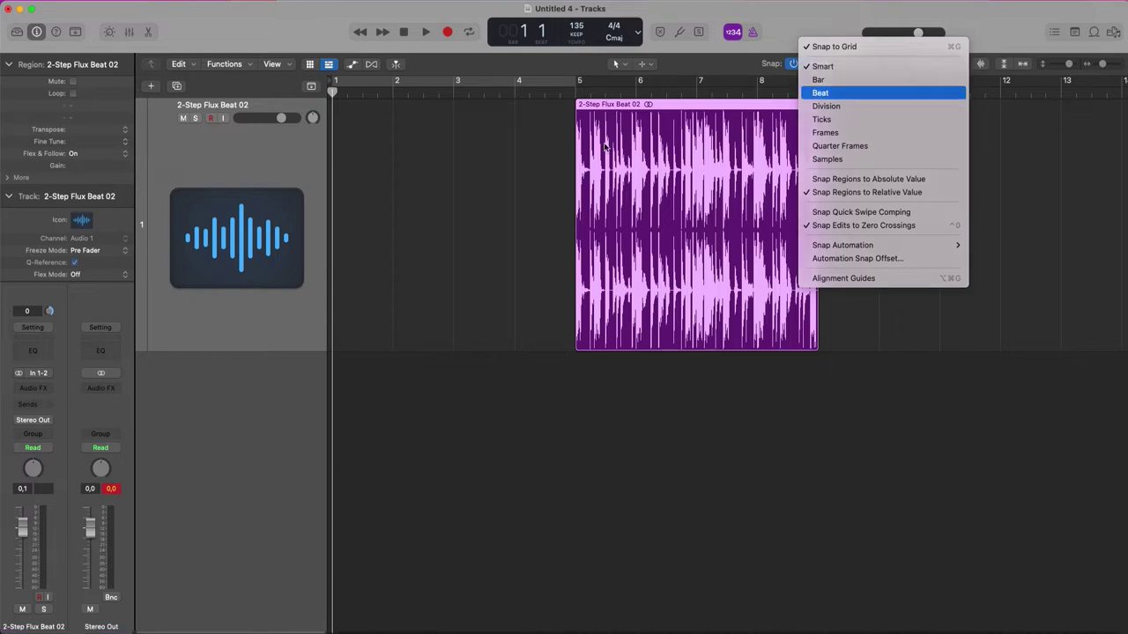
{"action": "left_click", "coordinate": [861, 92]}
{"action": "mouse_move", "coordinate": [621, 151]}
{"action": "left_mouse_down"}
{"action": "mouse_move", "coordinate": [558, 151]}
{"action": "mouse_move", "coordinate": [614, 150]}
{"action": "left_mouse_up"}
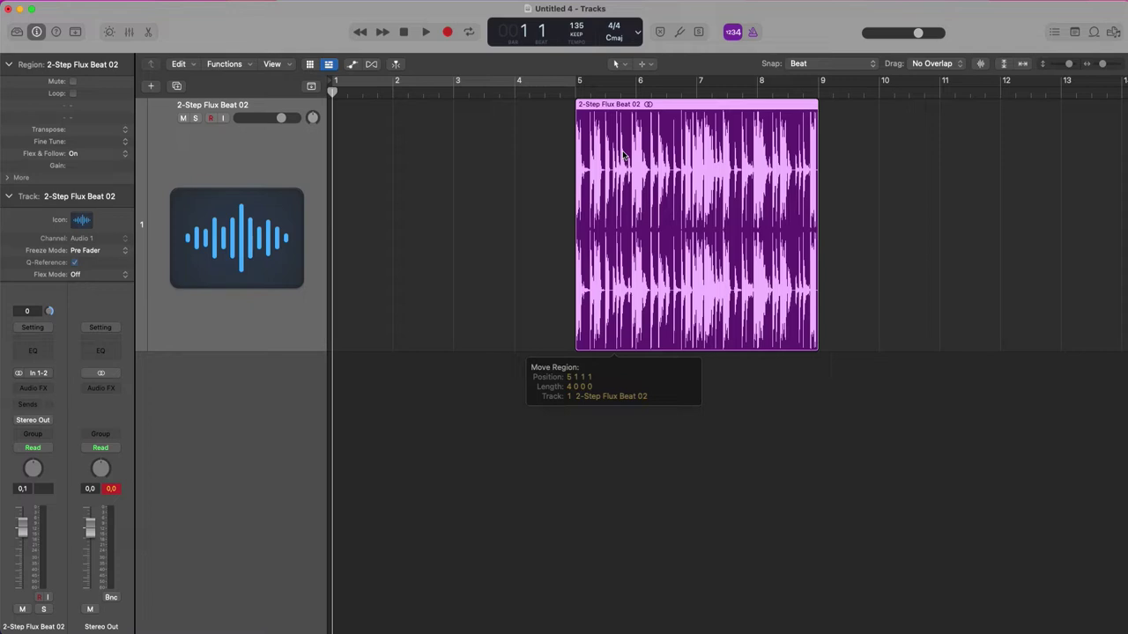
{"action": "left_click", "coordinate": [835, 64]}
{"action": "left_click", "coordinate": [819, 53]}
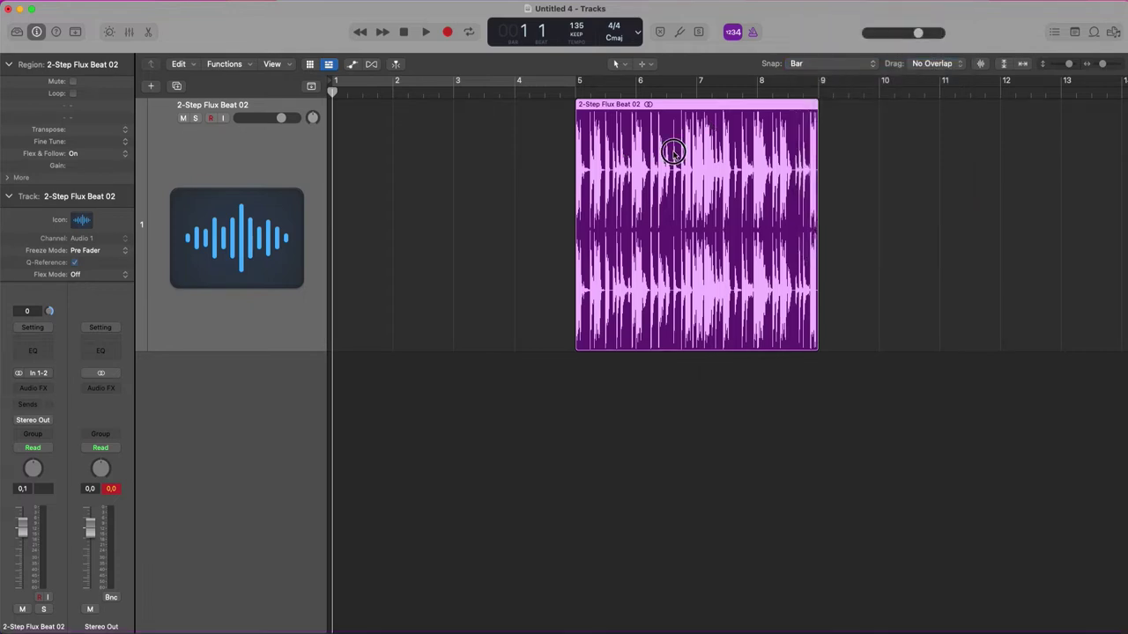
{"action": "mouse_move", "coordinate": [675, 146]}
{"action": "left_mouse_down"}
{"action": "mouse_move", "coordinate": [622, 151]}
{"action": "mouse_move", "coordinate": [667, 156]}
{"action": "left_mouse_up"}
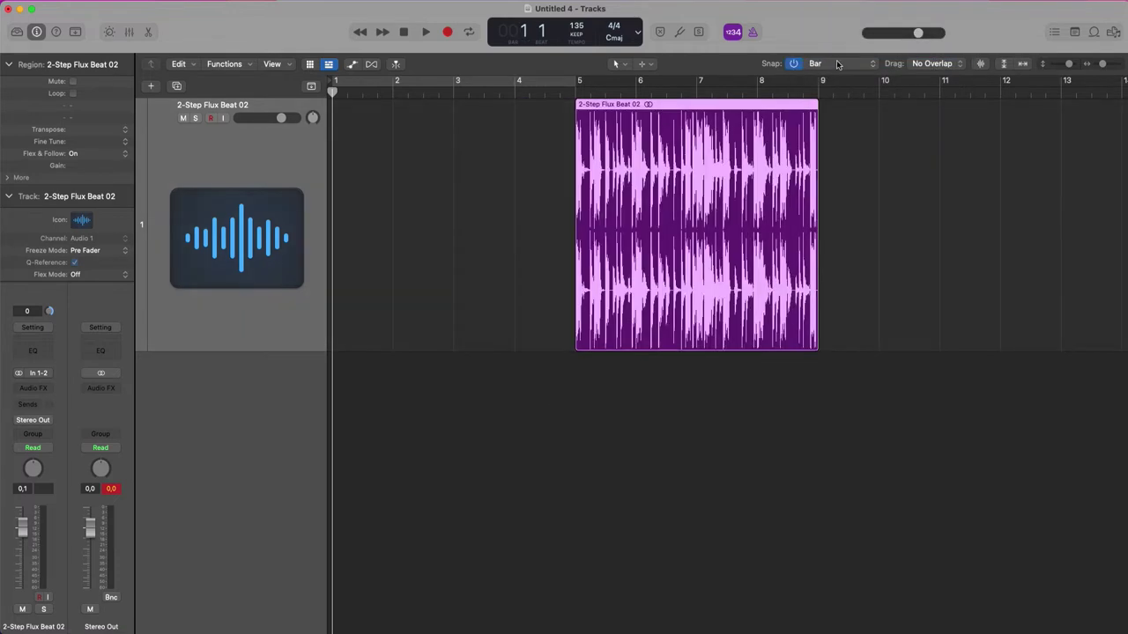
- Return Snap to Smart and drag the region slightly before bar 5
{"action": "left_click", "coordinate": [837, 65]}
{"action": "left_click", "coordinate": [822, 53]}
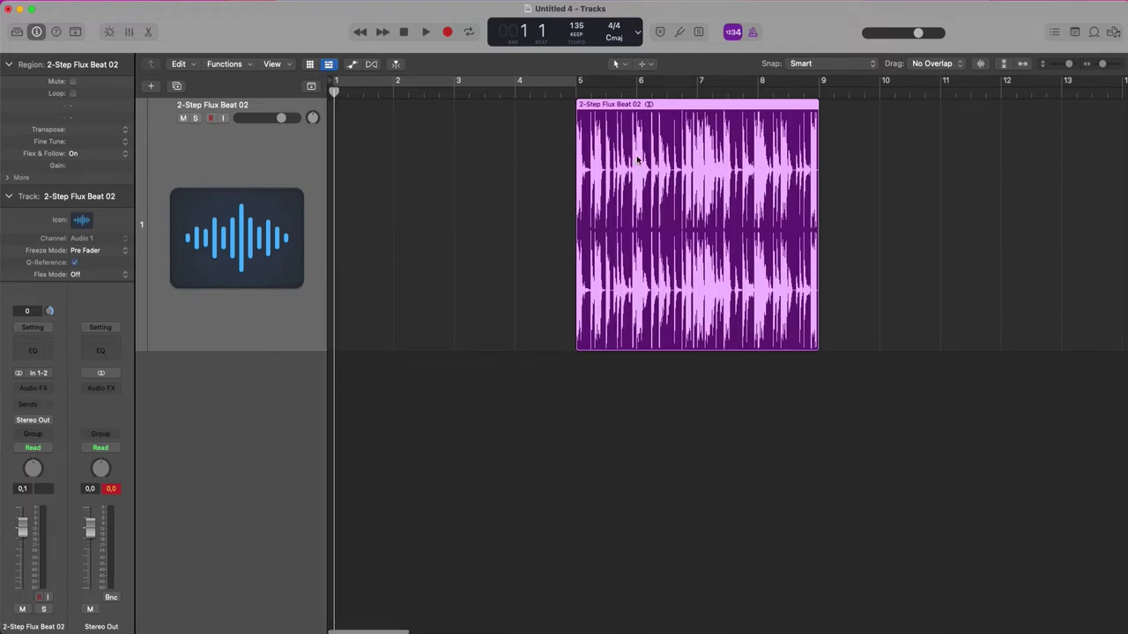
{"action": "mouse_move", "coordinate": [705, 162]}
{"action": "left_mouse_down"}
{"action": "mouse_move", "coordinate": [683, 164]}
{"action": "mouse_move", "coordinate": [717, 168]}
{"action": "mouse_move", "coordinate": [679, 171]}
{"action": "mouse_move", "coordinate": [707, 174]}
{"action": "left_mouse_up"}
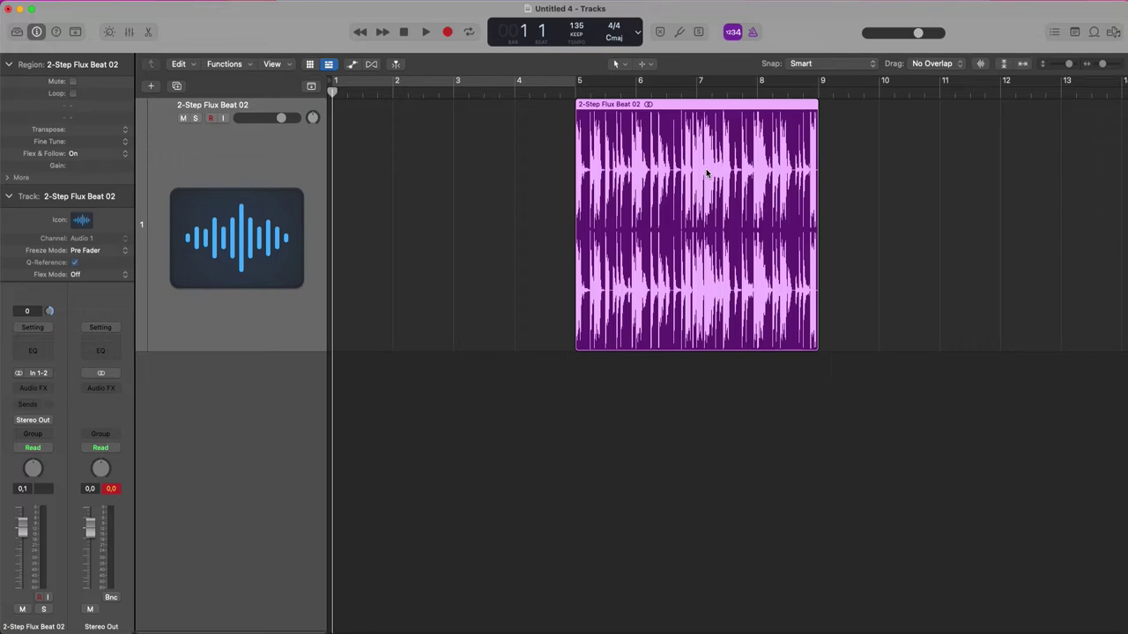
{"action": "mouse_move", "coordinate": [719, 168]}
{"action": "left_mouse_down"}
{"action": "mouse_move", "coordinate": [708, 170]}
{"action": "mouse_move", "coordinate": [813, 173]}
{"action": "mouse_move", "coordinate": [544, 185]}
{"action": "mouse_move", "coordinate": [626, 177]}
{"action": "left_mouse_up"}
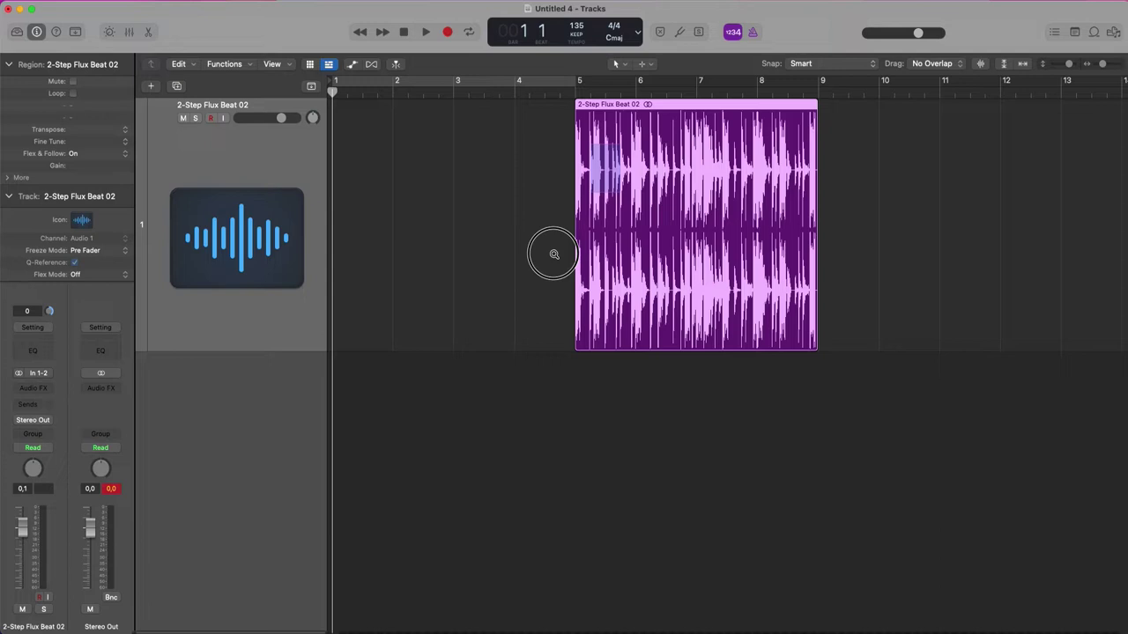
- Zoom in near bar 5, enable Snap Regions to Absolute Value, and drag the region just before bar 5
{"action": "left_click_drag", "start_coordinate": [549, 252], "coordinate": [620, 145]}
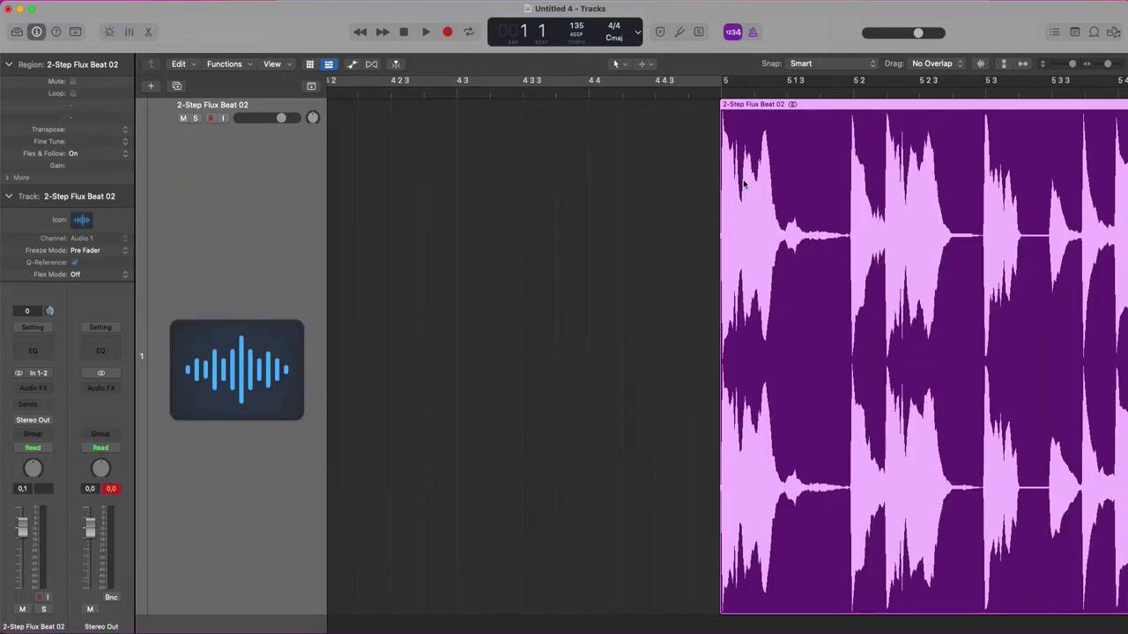
{"action": "left_click_drag", "start_coordinate": [782, 180], "coordinate": [687, 261]}
{"action": "left_click", "coordinate": [736, 245], "text": "ctrl+alt"}
{"action": "left_click", "coordinate": [859, 63]}
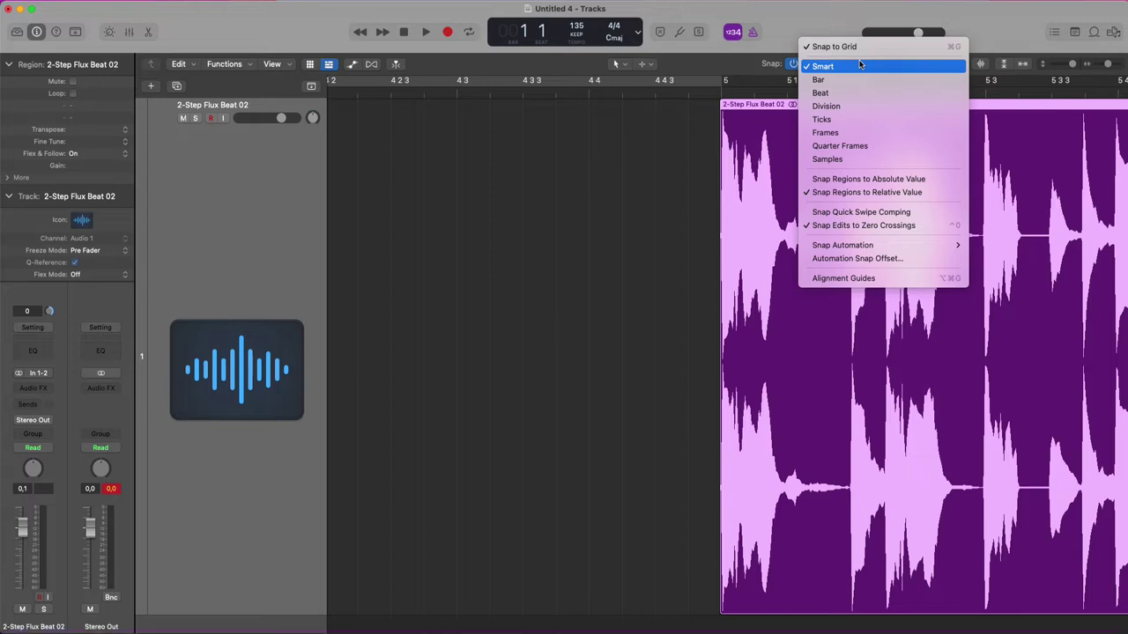
{"action": "left_click", "coordinate": [887, 180]}
{"action": "left_click_drag", "start_coordinate": [738, 176], "coordinate": [737, 179]}
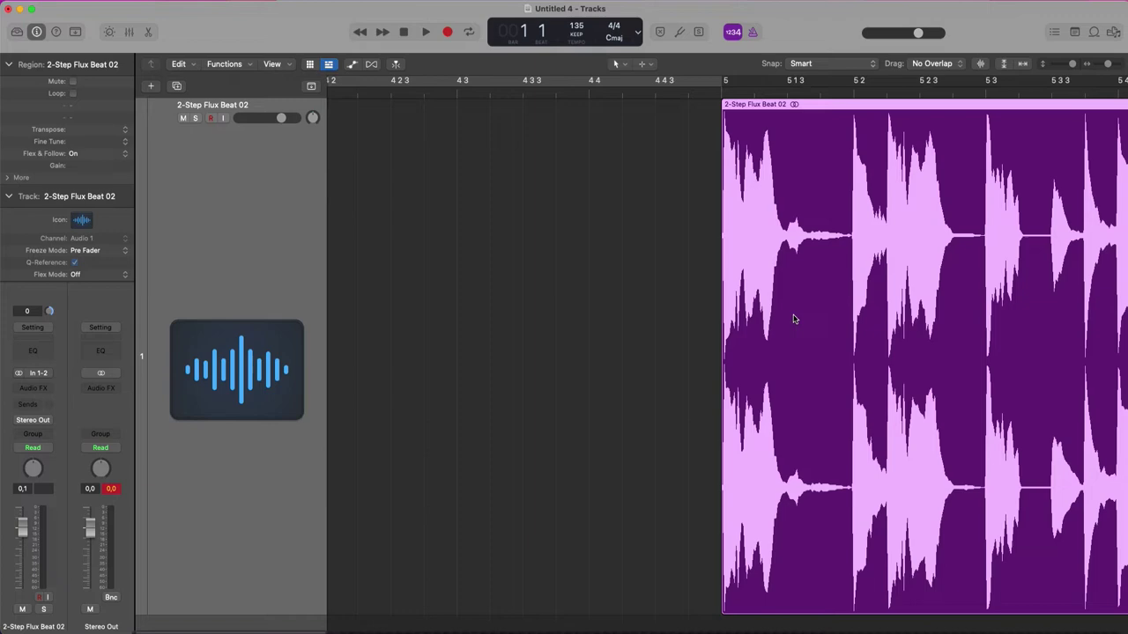
- Zoom out and place the playhead at bar 14
{"action": "scroll", "coordinate": [793, 319], "scroll_direction": "down", "scroll_amount": 3, "text": "alt"}
{"action": "scroll", "coordinate": [791, 318], "scroll_direction": "down", "scroll_amount": 3, "text": "alt"}
{"action": "scroll", "coordinate": [789, 316], "scroll_direction": "down", "scroll_amount": 3, "text": "alt"}
{"action": "scroll", "coordinate": [788, 316], "scroll_direction": "down", "scroll_amount": 2, "text": "alt"}
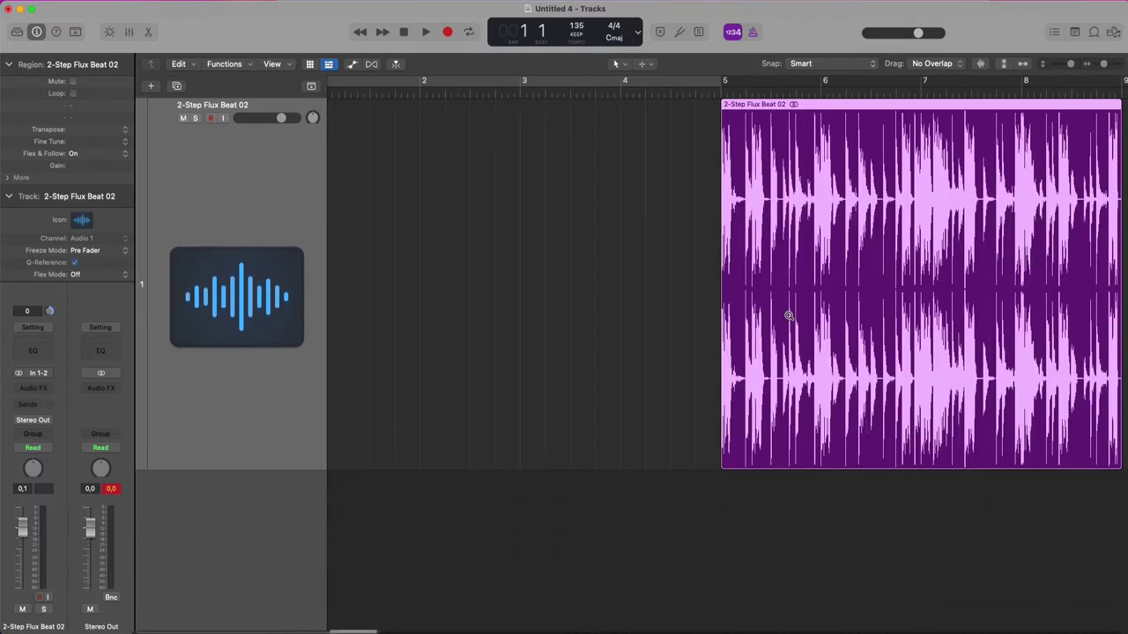
{"action": "scroll", "coordinate": [789, 315], "scroll_direction": "down", "scroll_amount": 2, "text": "alt"}
{"action": "scroll", "coordinate": [654, 291], "scroll_direction": "right", "scroll_amount": 2}
{"action": "scroll", "coordinate": [608, 280], "scroll_direction": "down", "scroll_amount": 2, "text": "alt"}
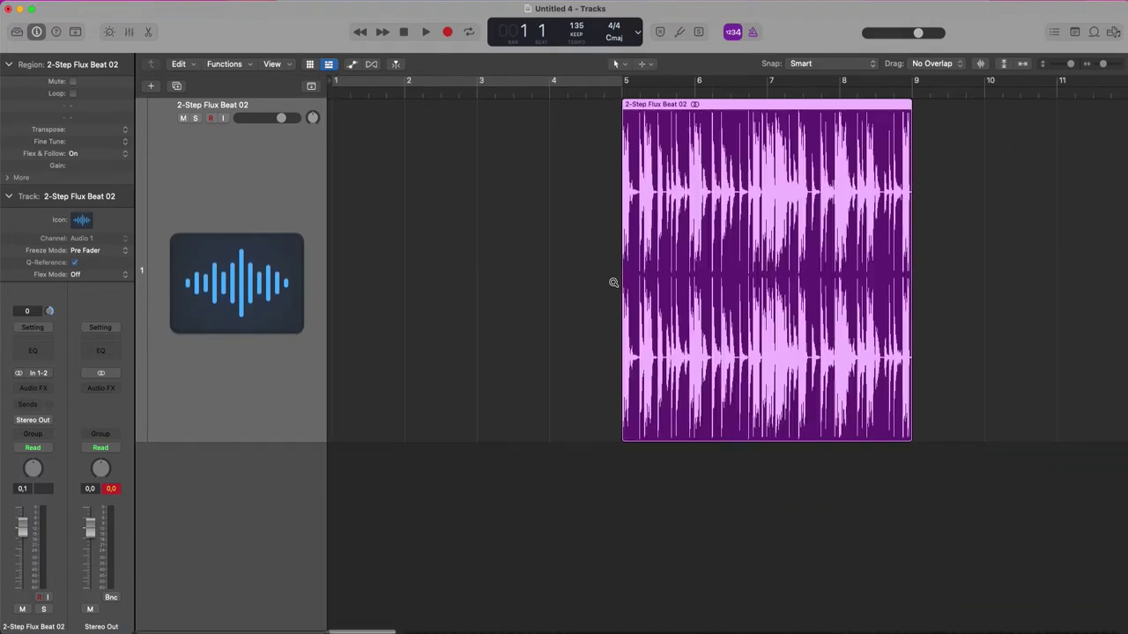
{"action": "scroll", "coordinate": [608, 280], "scroll_direction": "down", "scroll_amount": 2, "text": "alt"}
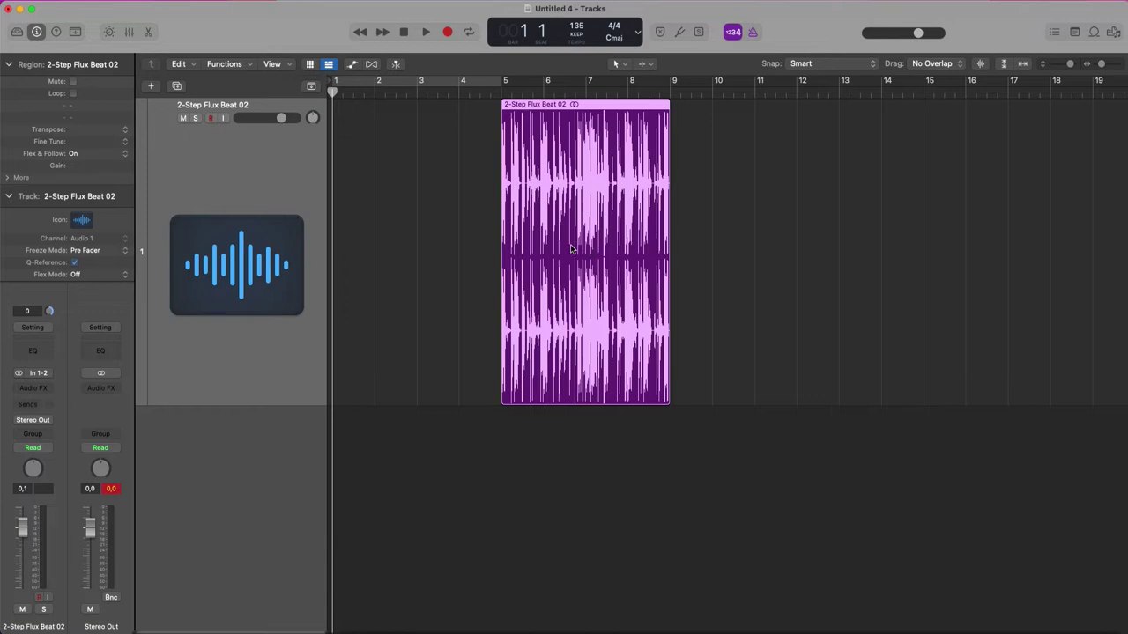
{"action": "left_click", "coordinate": [883, 95]}
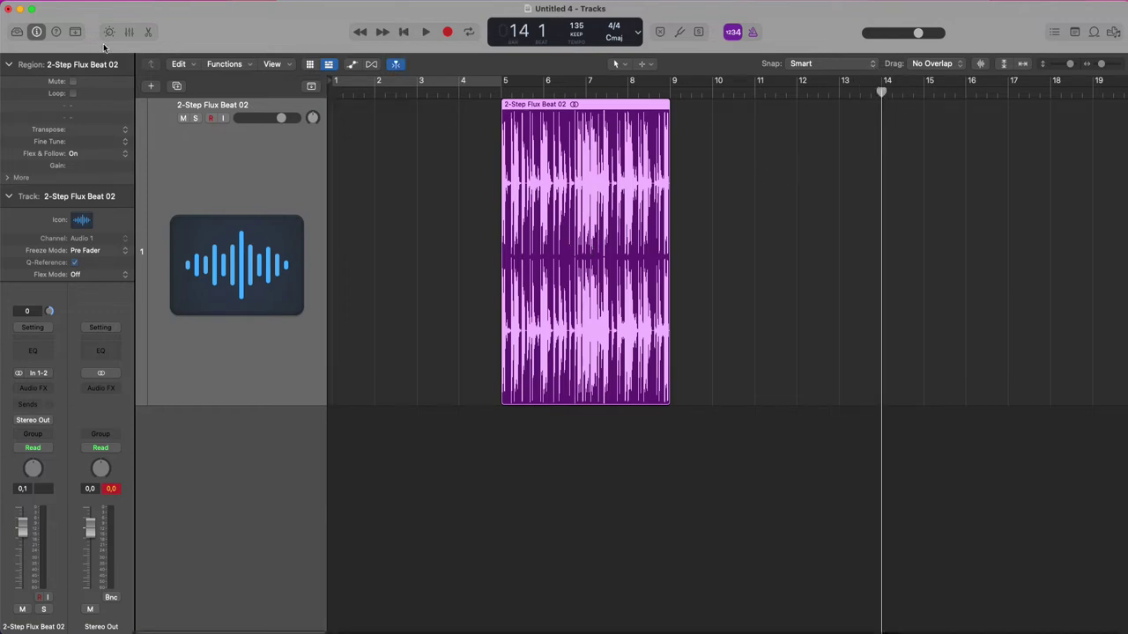
- Move the region to the playhead at bar 14, then return the playhead to bar 5
{"action": "left_click", "coordinate": [75, 33]}
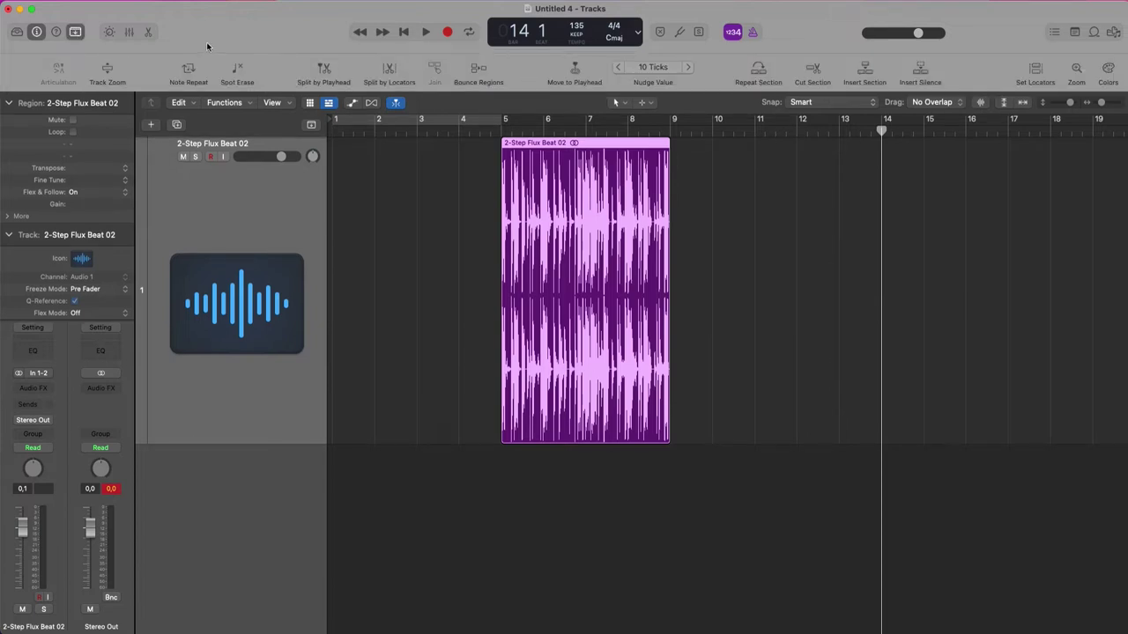
{"action": "left_click", "coordinate": [574, 69]}
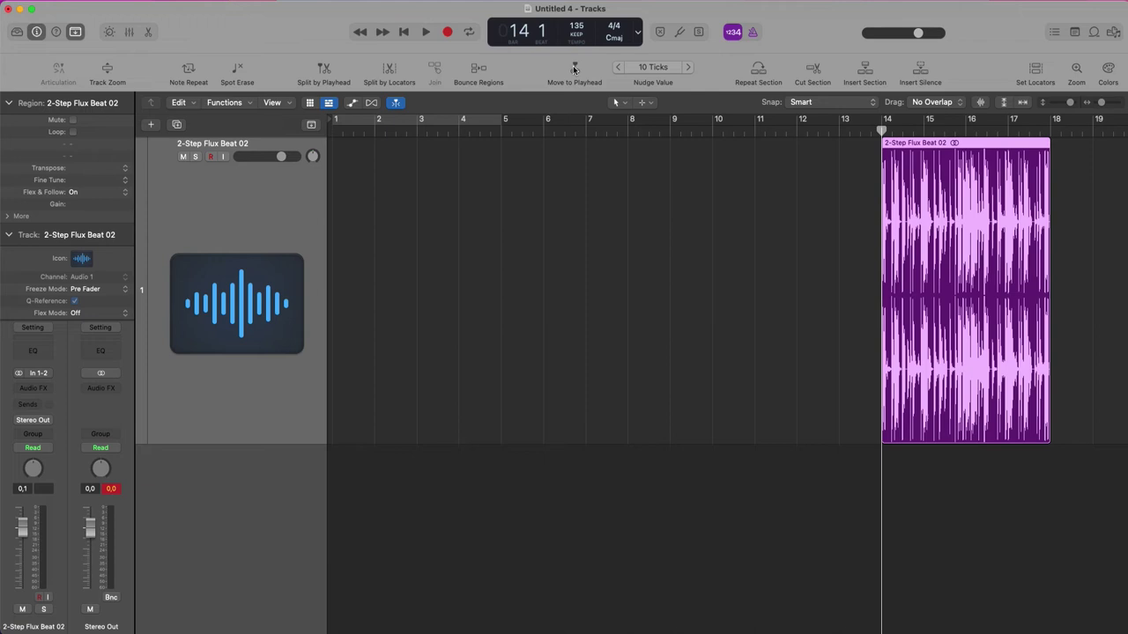
{"action": "left_click", "coordinate": [499, 131]}
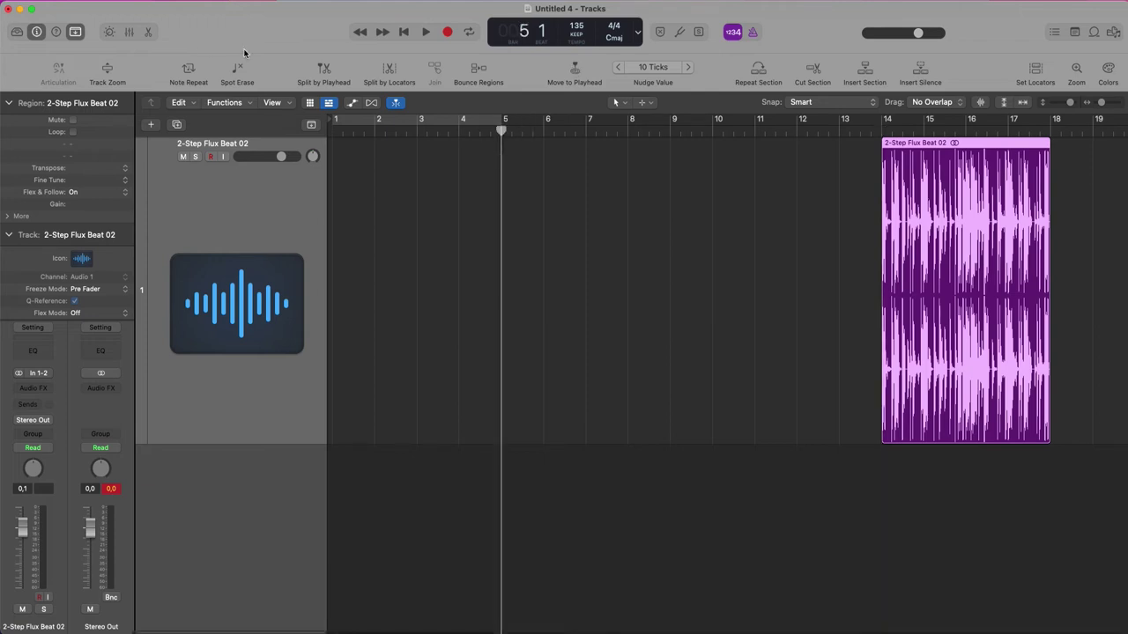
{"action": "left_click", "coordinate": [78, 32]}
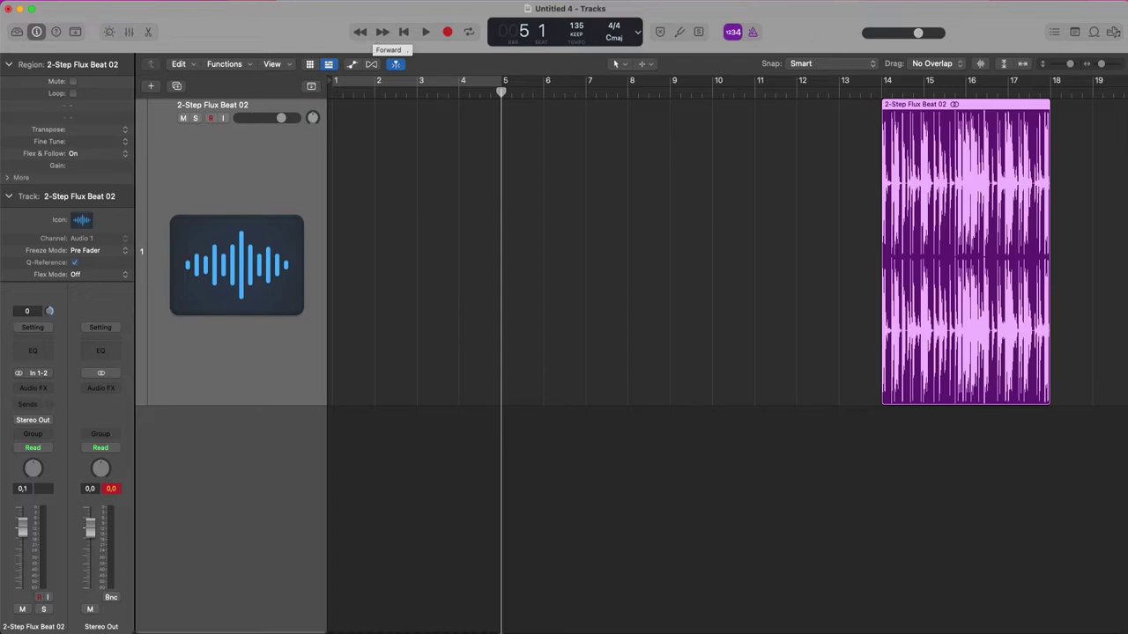
- Open the Key Commands editor and try searching 'clo' and 'pick'
{"action": "left_click", "coordinate": [44, 2]}
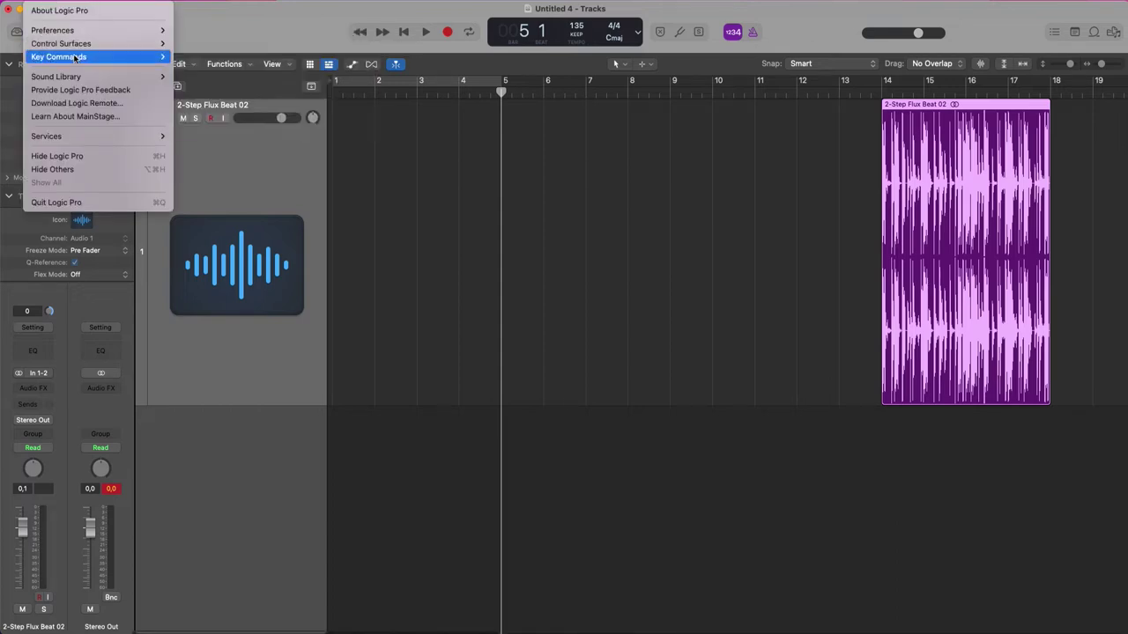
{"action": "mouse_move", "coordinate": [59, 56]}
{"action": "left_click", "coordinate": [196, 70]}
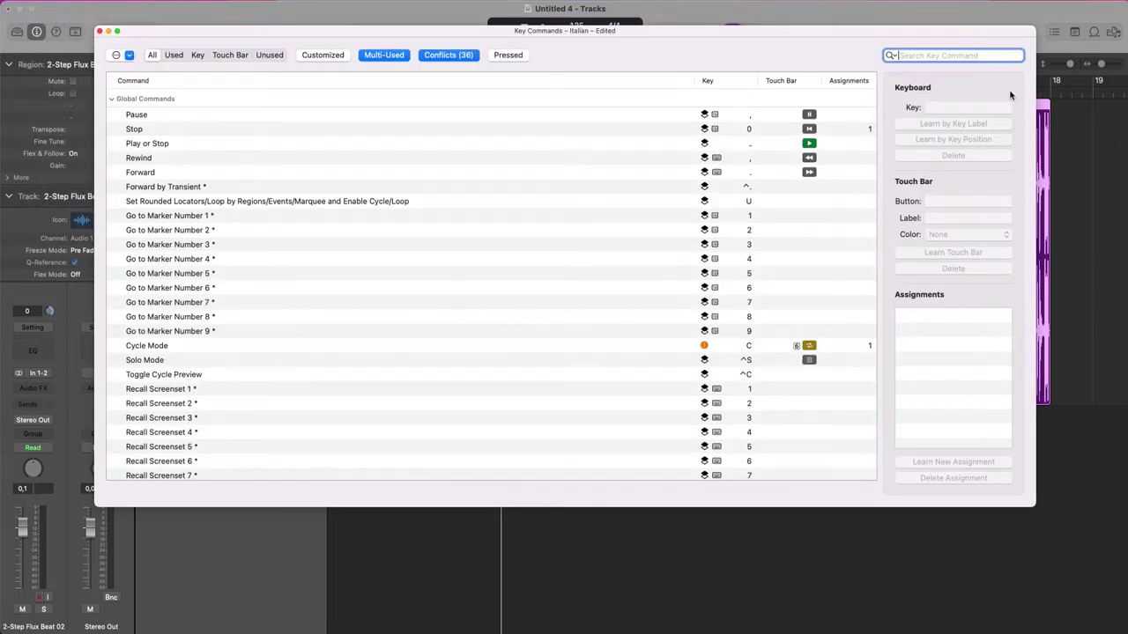
{"action": "type", "text": "clo"}
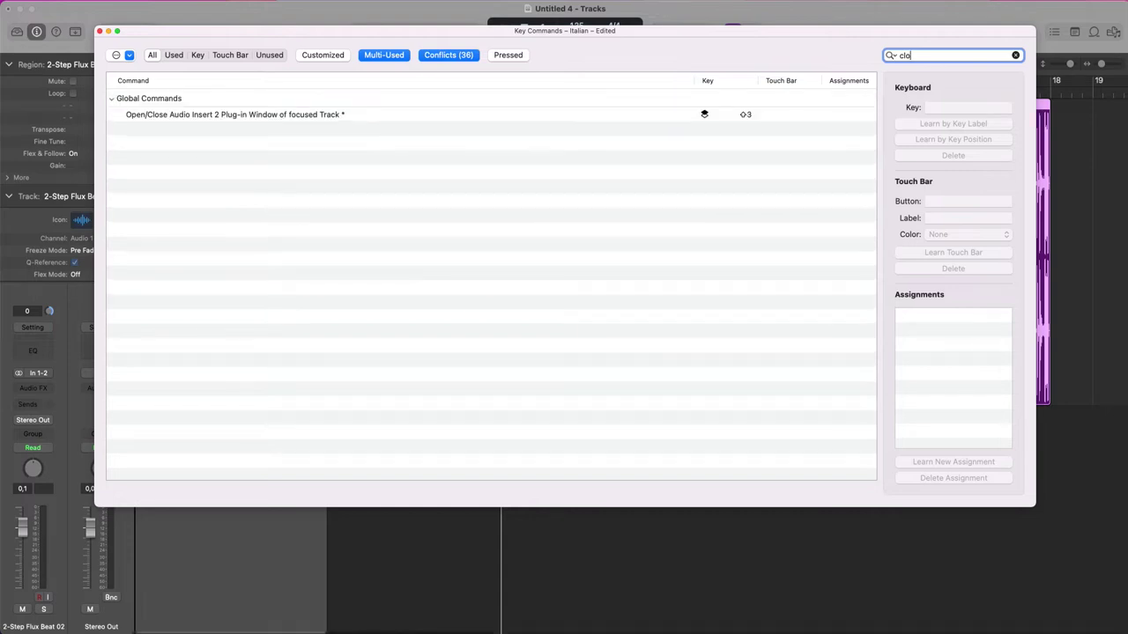
{"action": "key", "text": "BackSpace"}
{"action": "type", "text": "pick"}
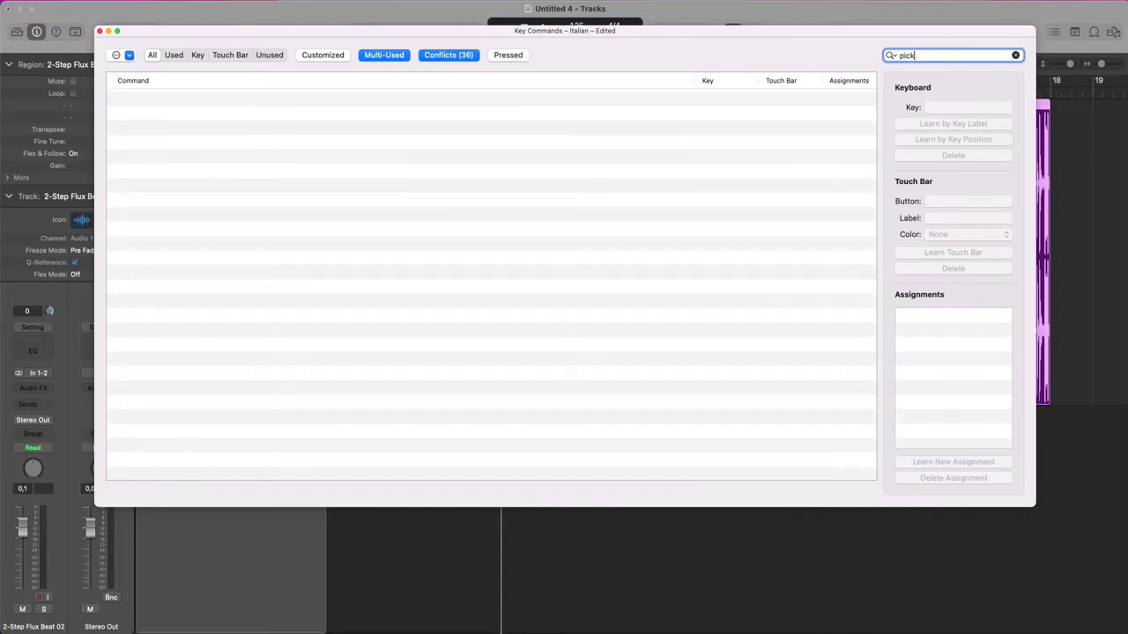
{"action": "key", "text": "BackSpace"}
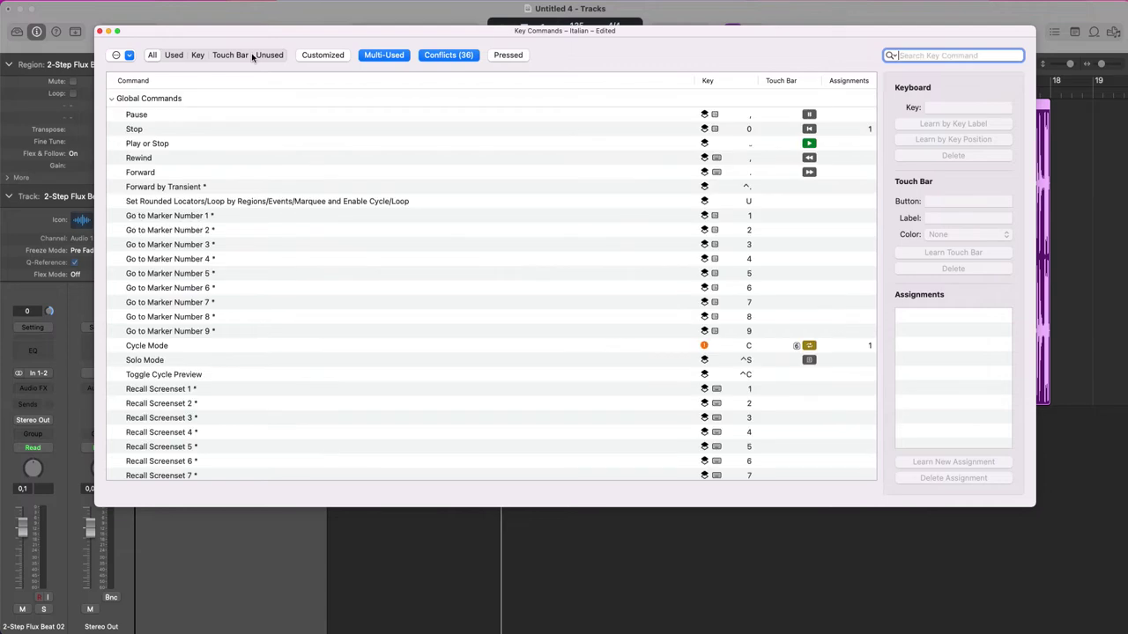
- Clear the Conflicts filter and check the Pickup Clock and move-to-playhead shortcuts
{"action": "left_click", "coordinate": [403, 54]}
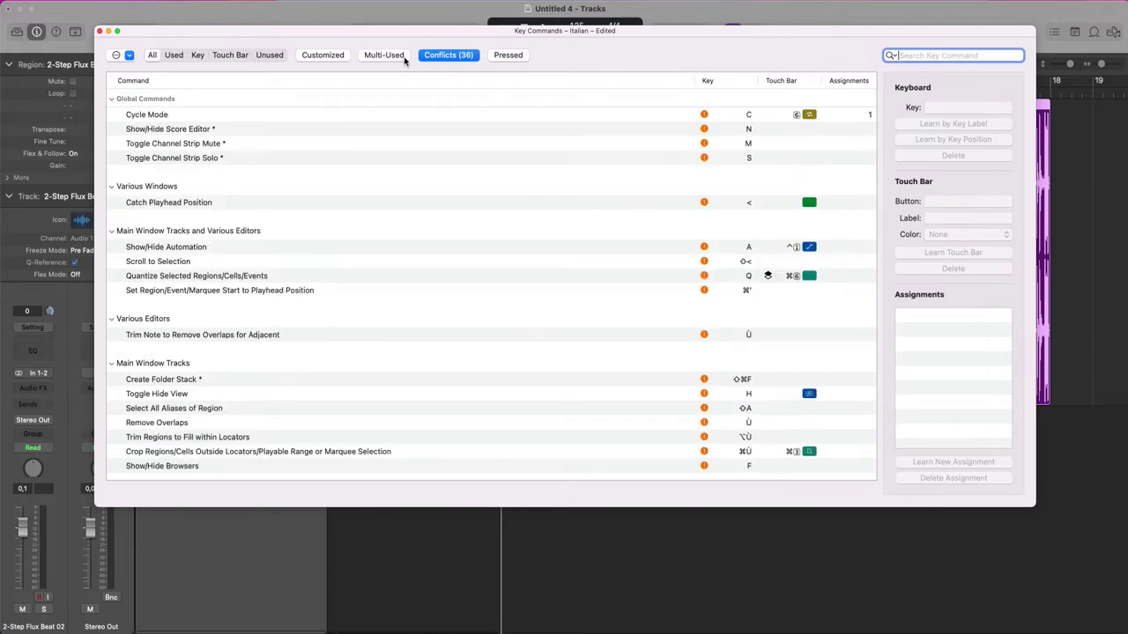
{"action": "left_click", "coordinate": [446, 56]}
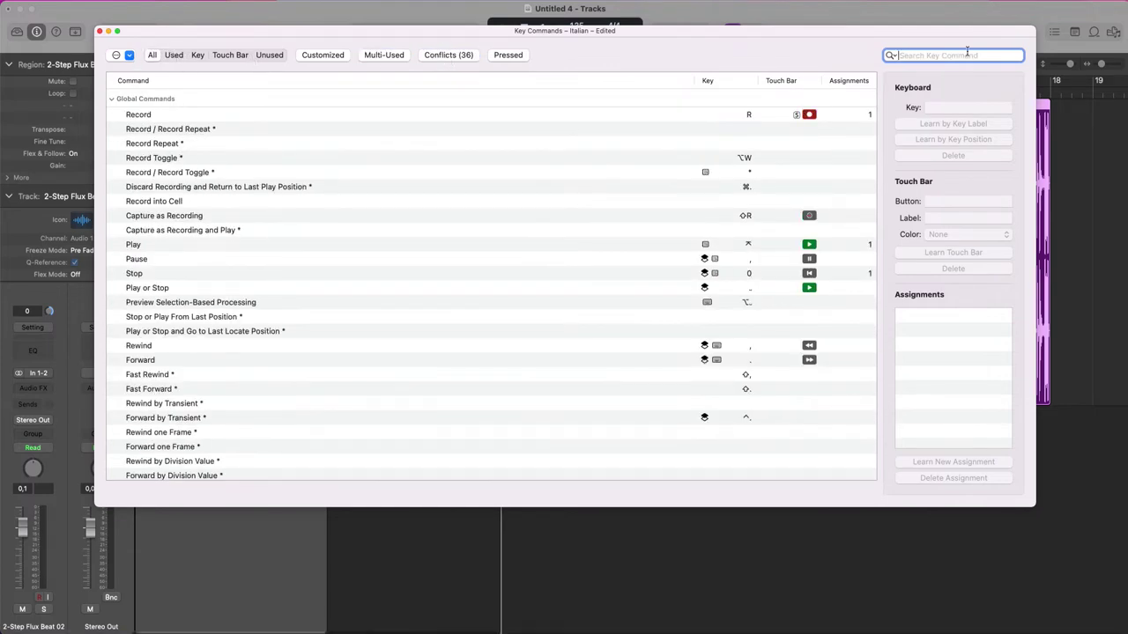
{"action": "type", "text": "clock"}
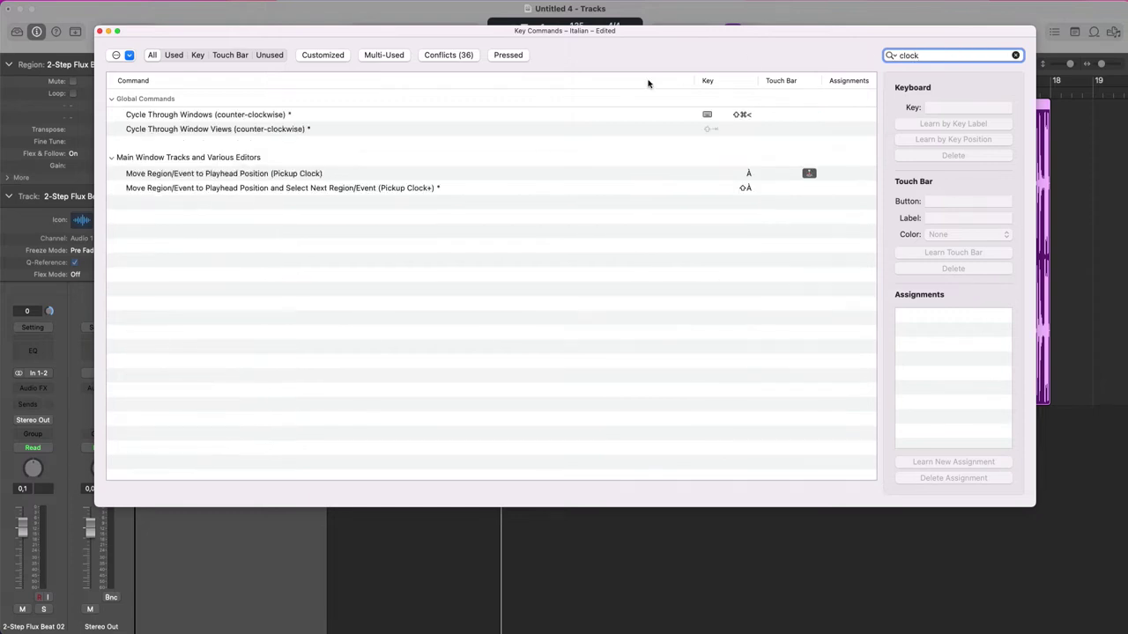
{"action": "left_click", "coordinate": [384, 192]}
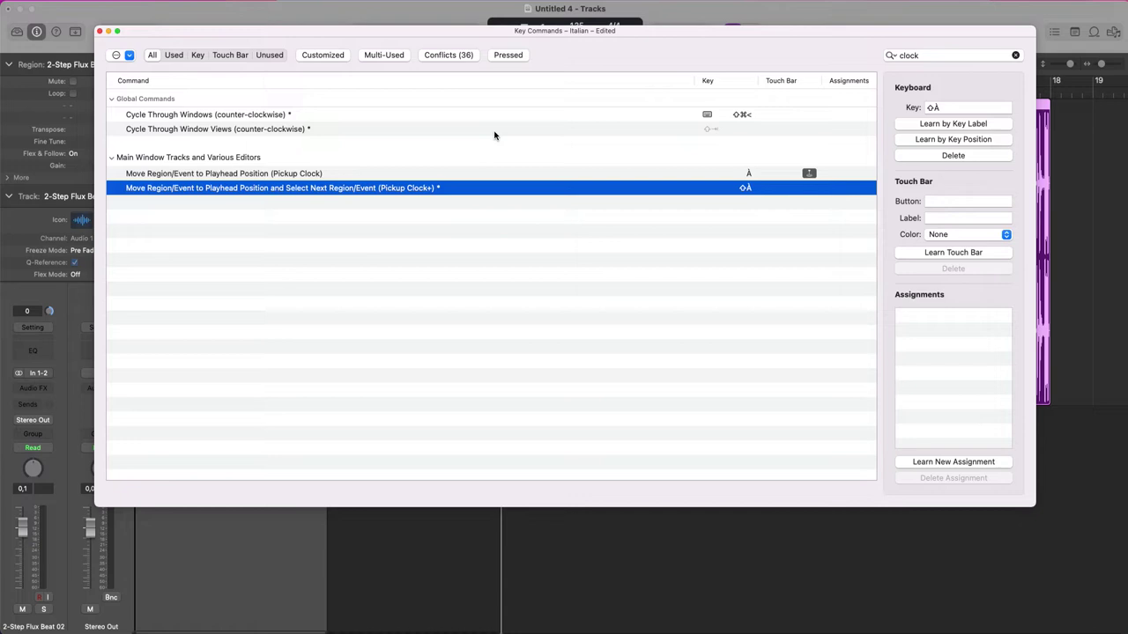
{"action": "left_click", "coordinate": [248, 175]}
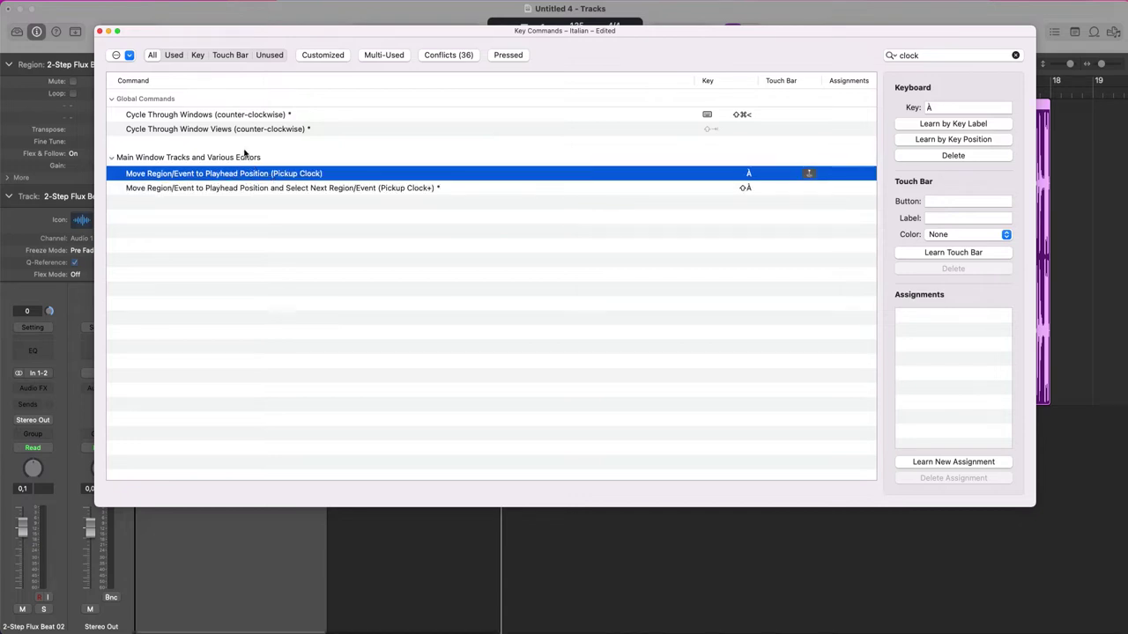
- Use the Pickup Clock key to move the region to bar 5 and back to bar 14, then set the playhead to bar 6
{"action": "left_click", "coordinate": [100, 32]}
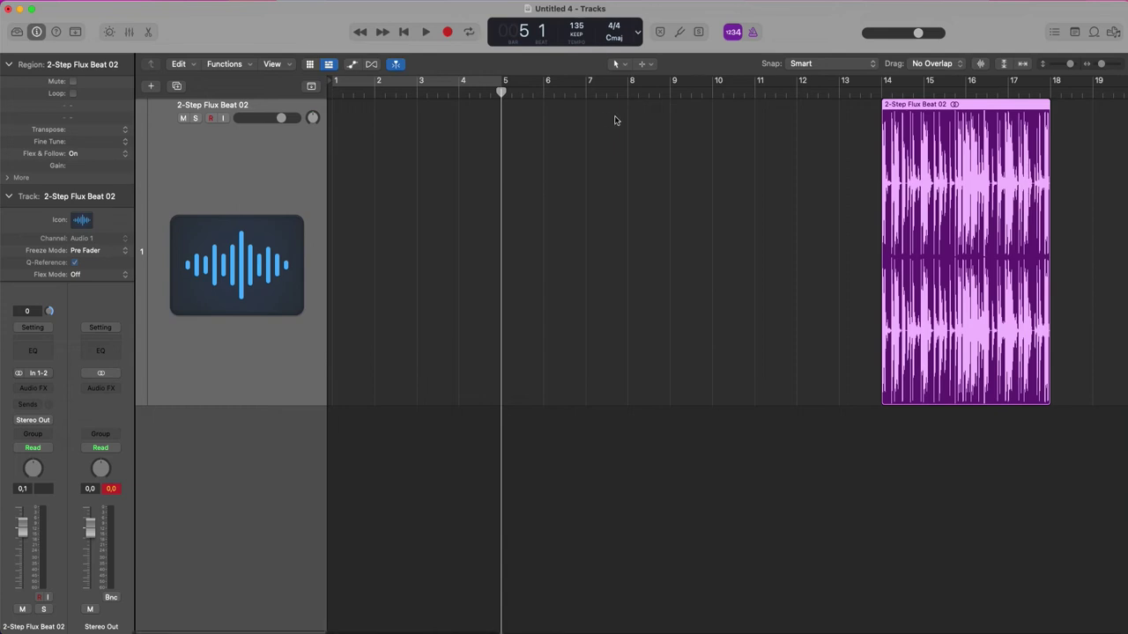
{"action": "key", "text": "agrave"}
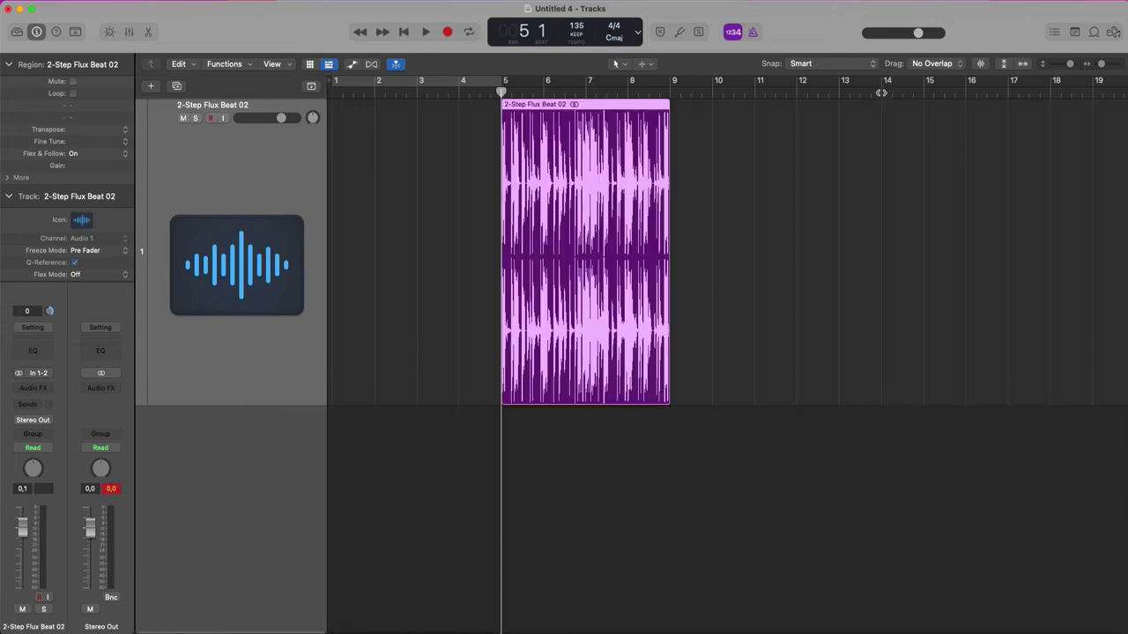
{"action": "left_click", "coordinate": [881, 92]}
{"action": "key", "text": "slash"}
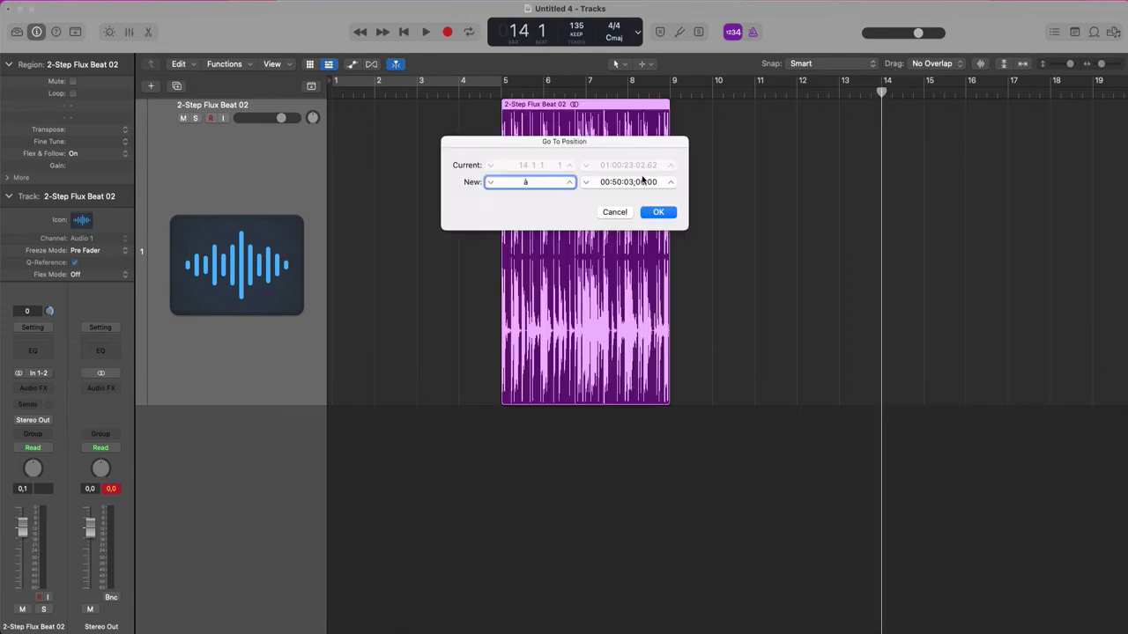
{"action": "left_click", "coordinate": [621, 213]}
{"action": "key", "text": "agrave"}
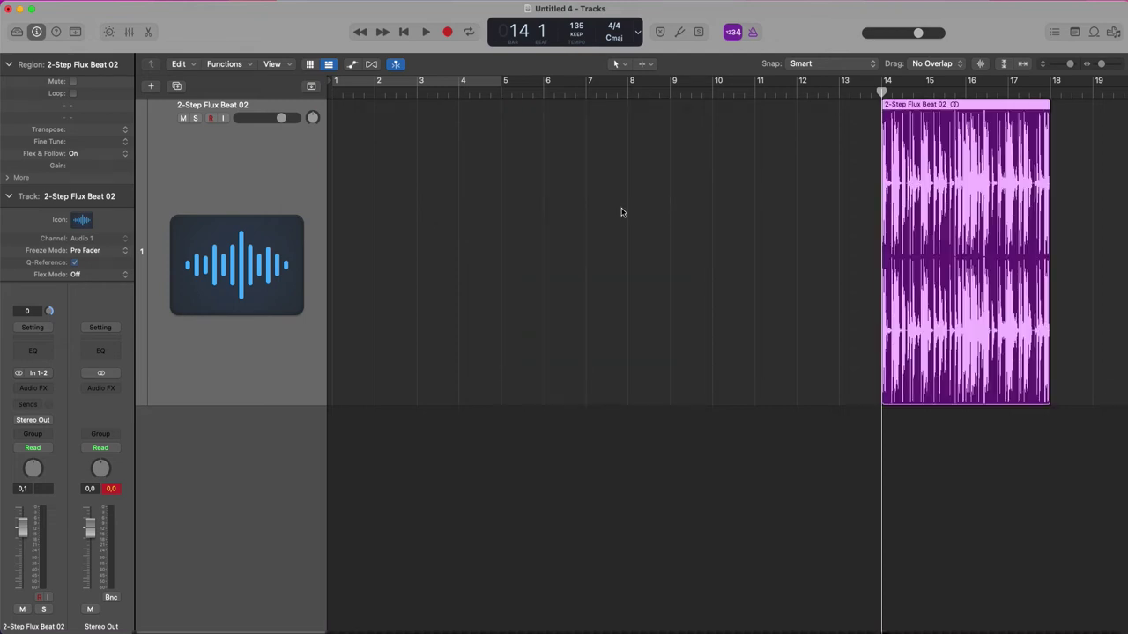
{"action": "left_click", "coordinate": [544, 91]}
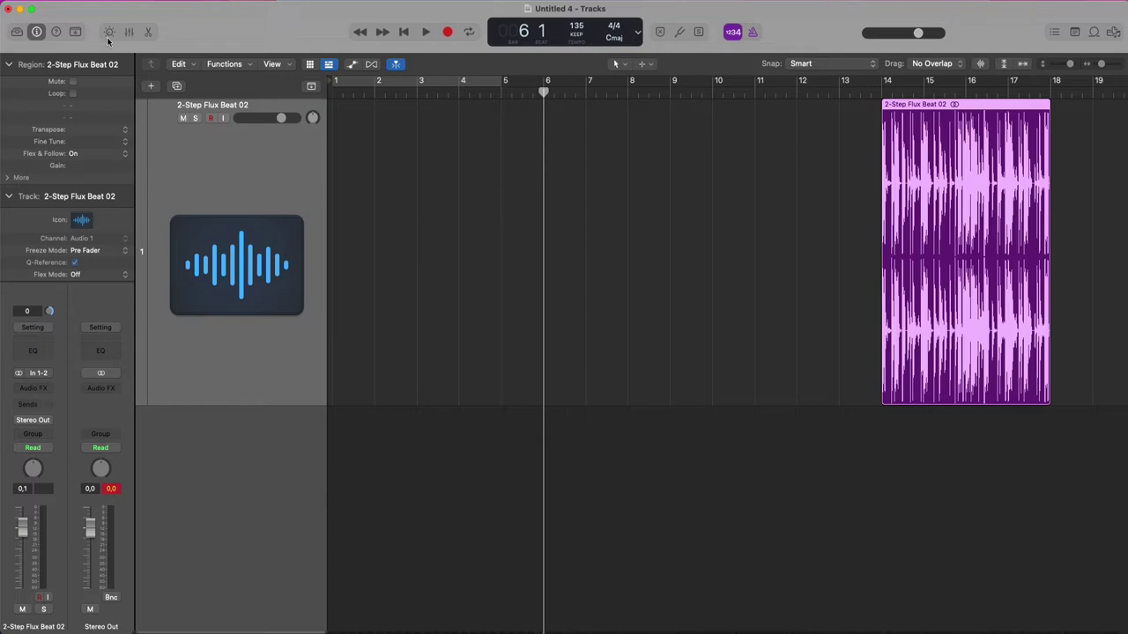
- Set the nudge value to Beat
{"action": "left_click", "coordinate": [75, 33]}
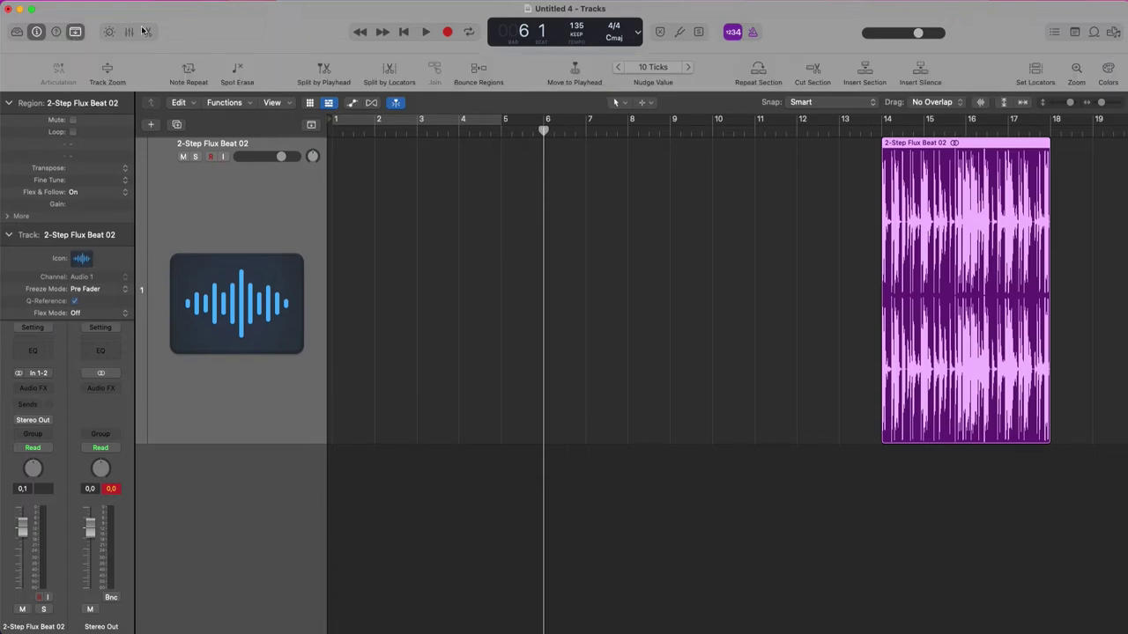
{"action": "left_click", "coordinate": [656, 70]}
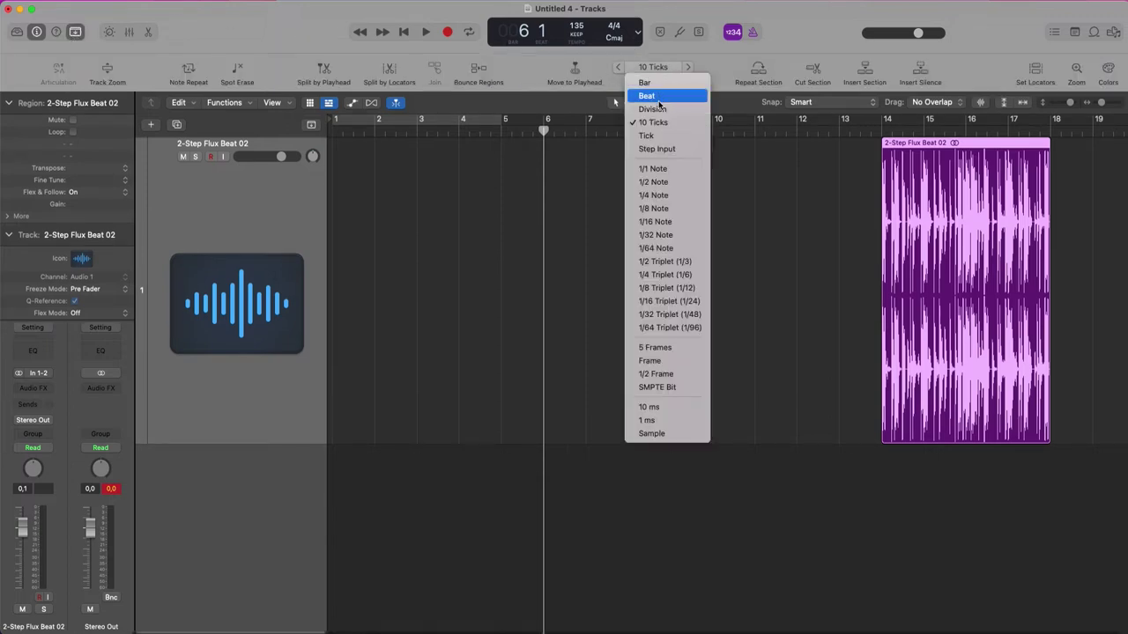
{"action": "left_click", "coordinate": [658, 99]}
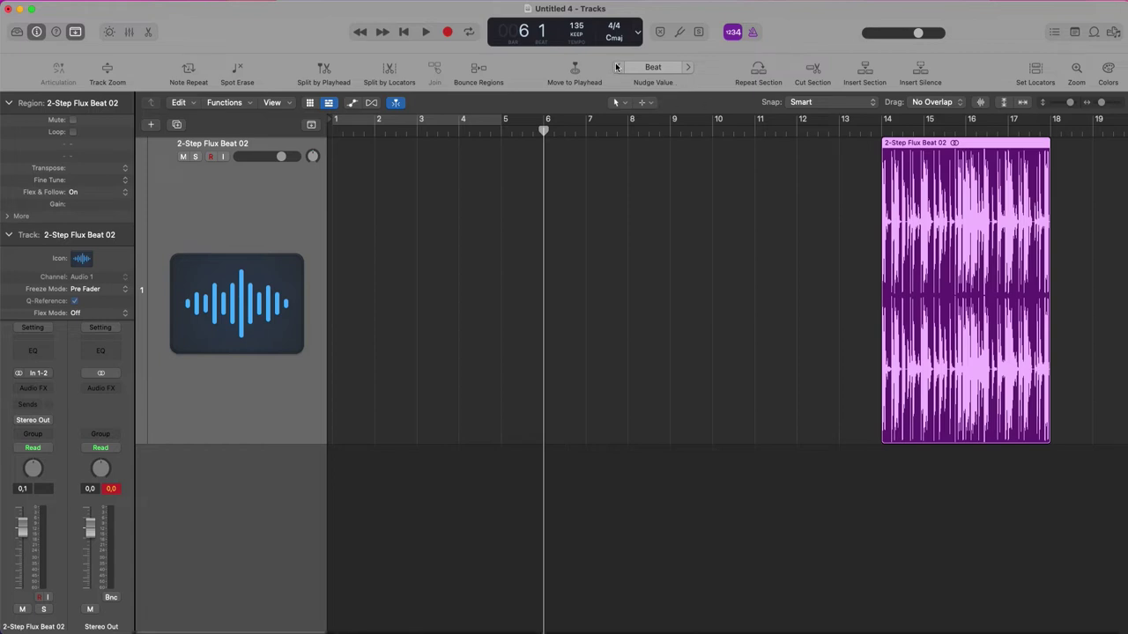
- Nudge the region beat by beat until it spans bars 10 to 14
{"action": "left_click", "coordinate": [616, 67]}
{"action": "left_click", "coordinate": [615, 67]}
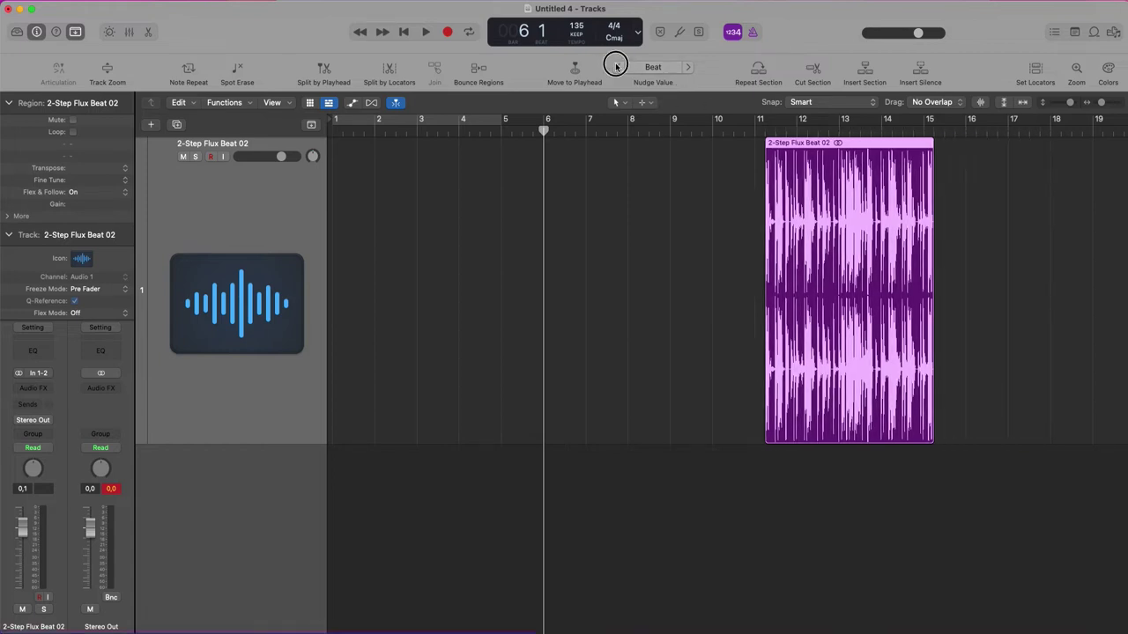
{"action": "left_click", "coordinate": [616, 67]}
{"action": "left_click", "coordinate": [689, 68]}
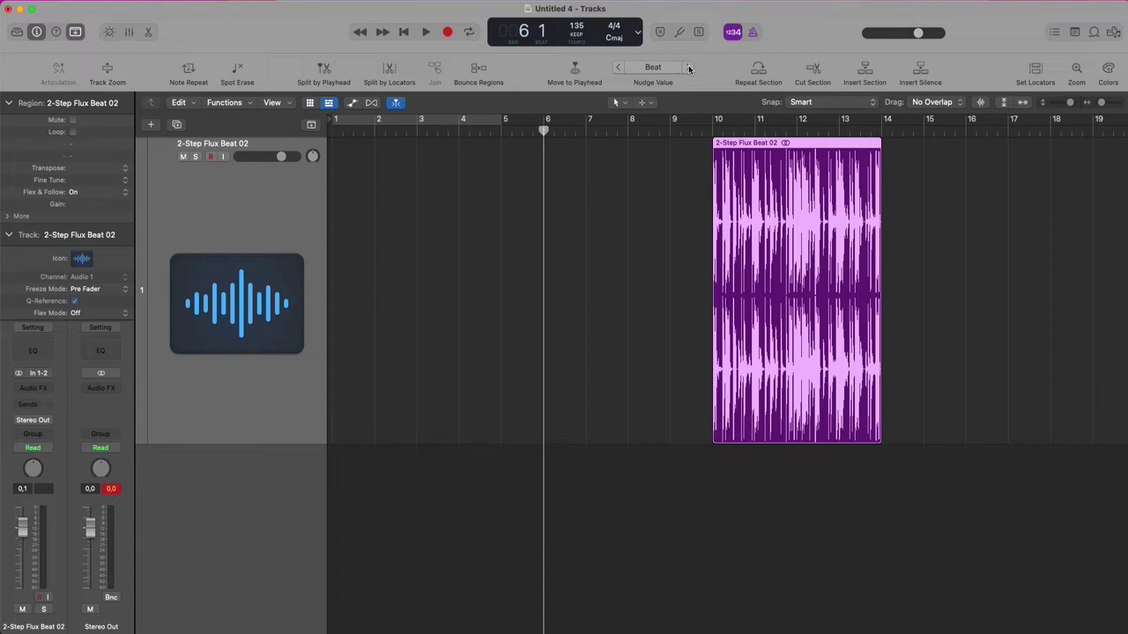
{"action": "left_click", "coordinate": [689, 67]}
{"action": "left_click", "coordinate": [689, 68]}
{"action": "left_click", "coordinate": [689, 67]}
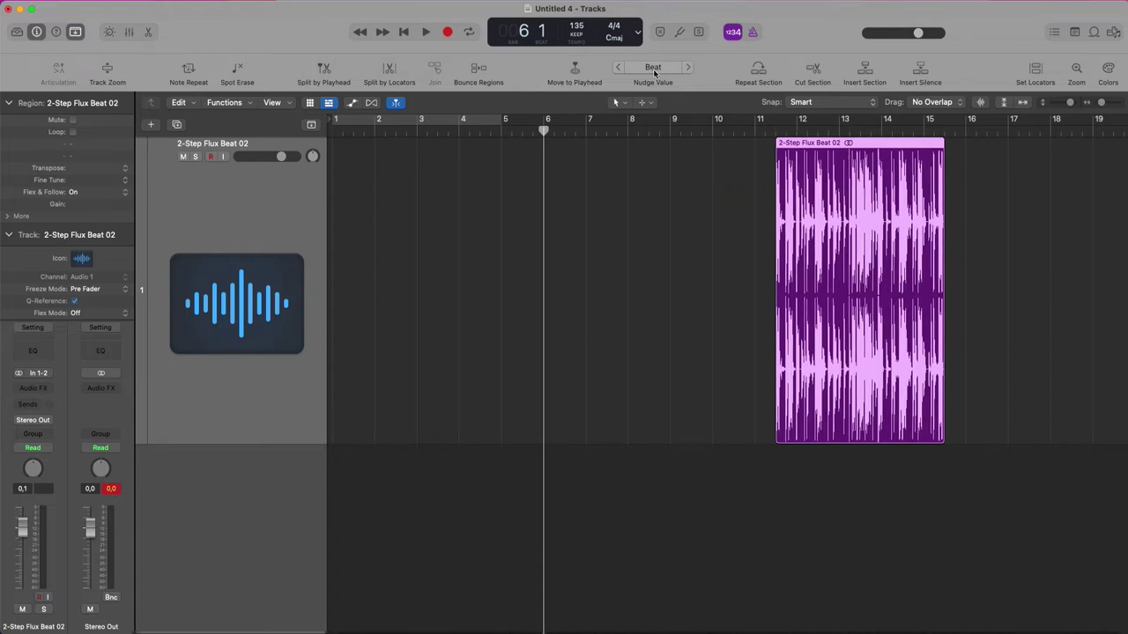
{"action": "left_click", "coordinate": [628, 70]}
{"action": "left_click", "coordinate": [621, 68]}
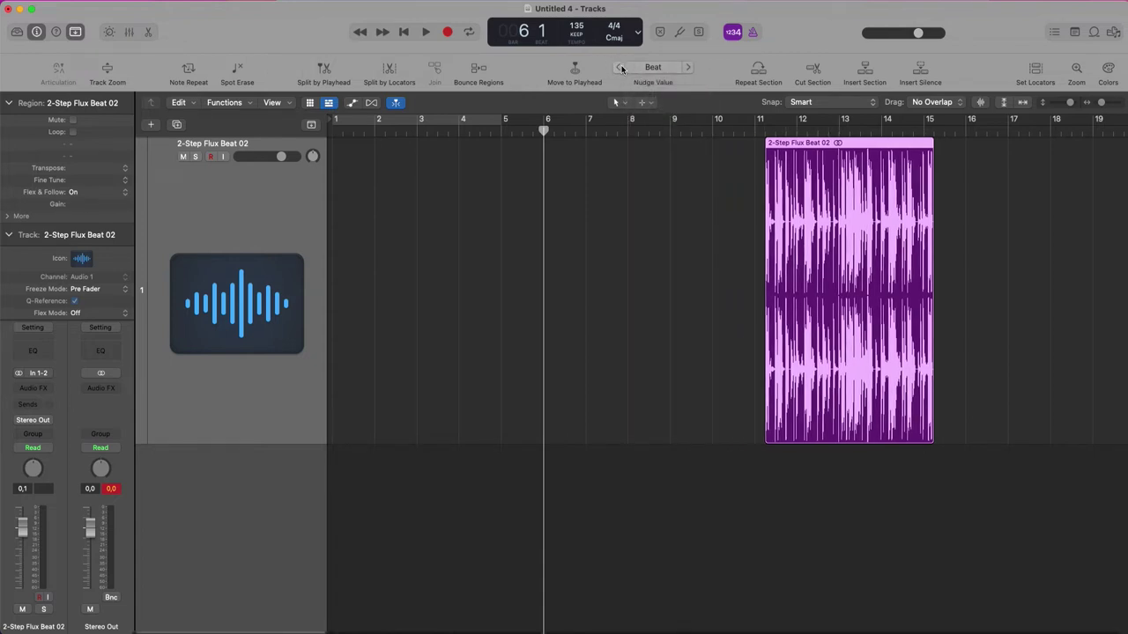
{"action": "left_click", "coordinate": [621, 68]}
{"action": "left_click", "coordinate": [621, 68]}
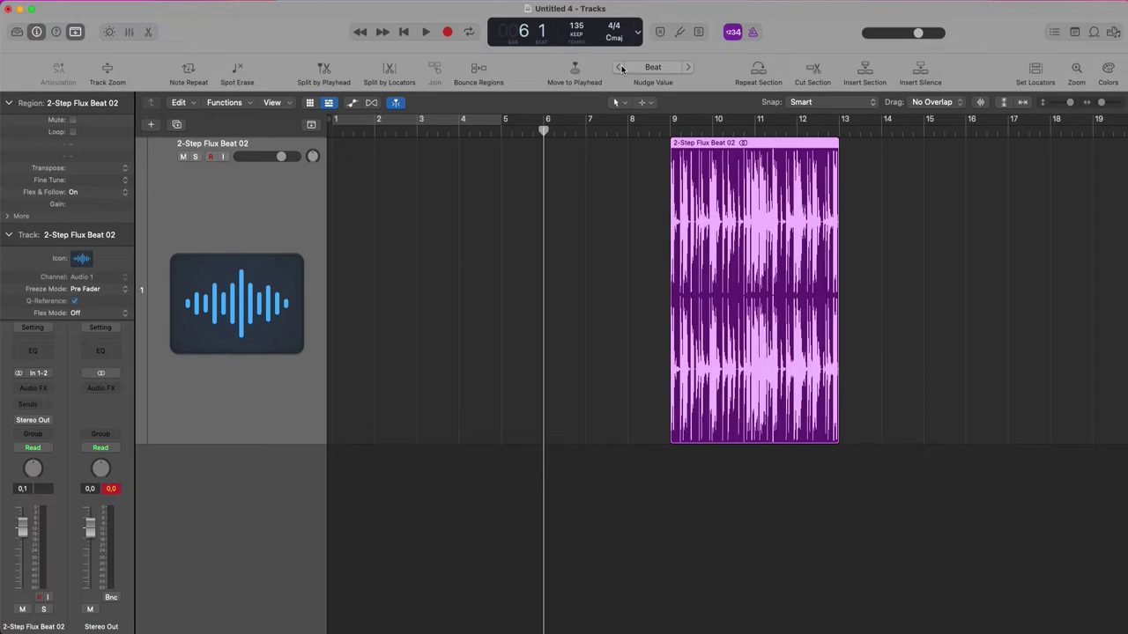
{"action": "left_click", "coordinate": [621, 68]}
{"action": "left_click", "coordinate": [621, 68]}
{"action": "left_click", "coordinate": [621, 68]}
{"action": "key", "text": "alt+Right"}
{"action": "key", "text": "alt+Right"}
{"action": "key", "text": "alt+Right"}
{"action": "key", "text": "alt+Right"}
{"action": "key", "text": "alt+Right"}
{"action": "key", "text": "alt+Right"}
{"action": "key", "text": "alt+Right"}
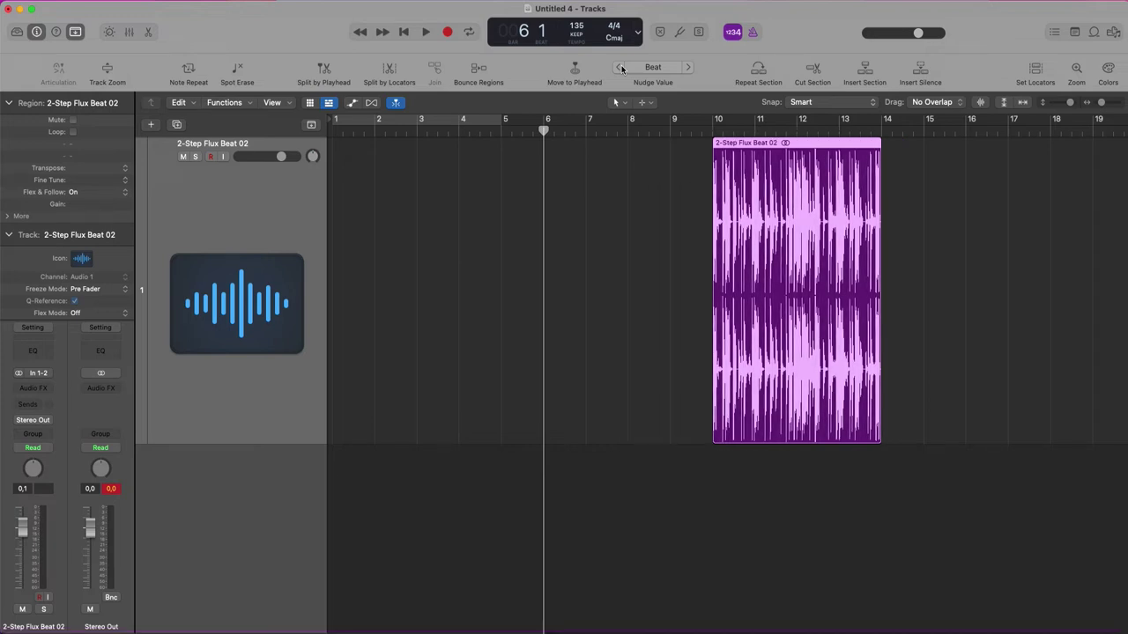
{"action": "left_click", "coordinate": [627, 69]}
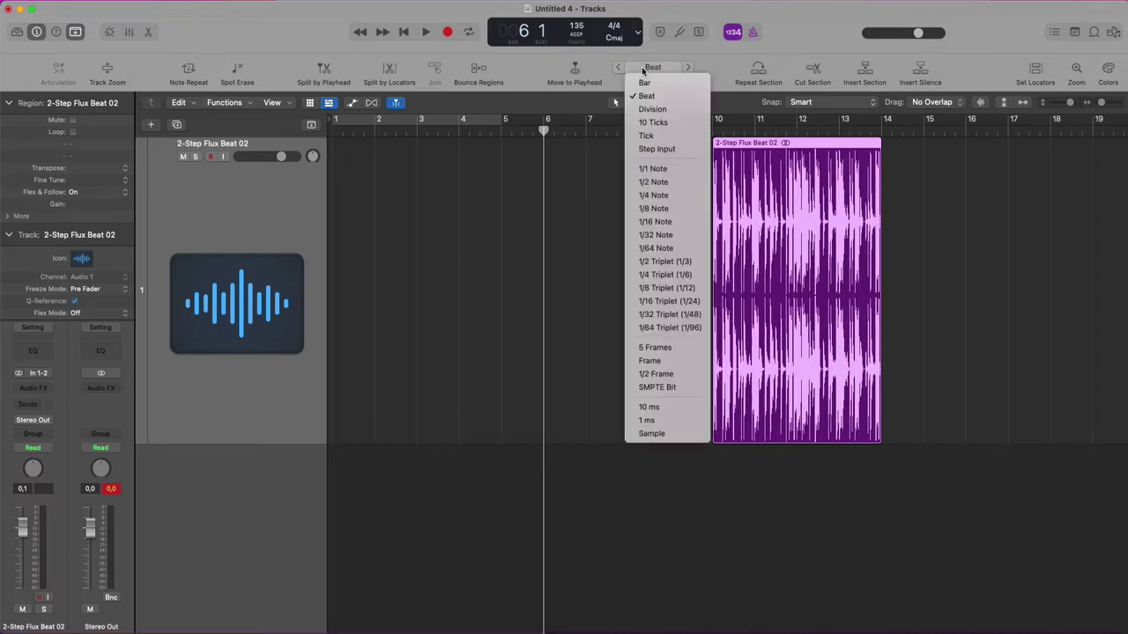
- Set the nudge value to 10 Ticks and nudge the region left twice
{"action": "left_click", "coordinate": [663, 124]}
{"action": "left_click_drag", "start_coordinate": [808, 164], "coordinate": [617, 343]}
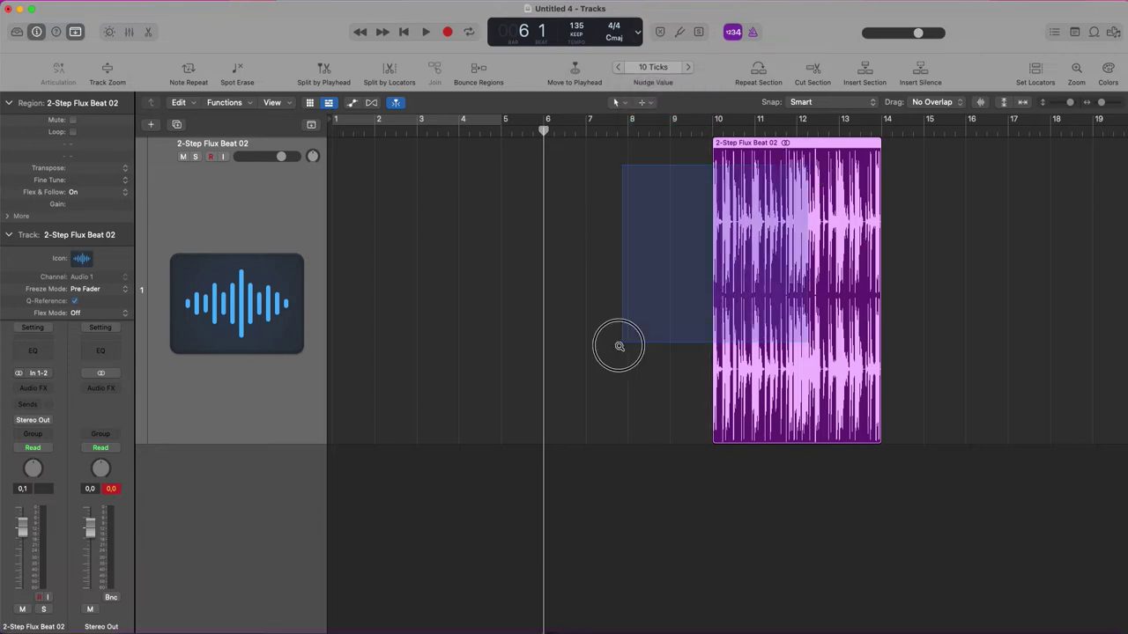
{"action": "key", "text": "alt+Left"}
{"action": "key", "text": "alt+Left"}
{"action": "key", "text": "alt+Left"}
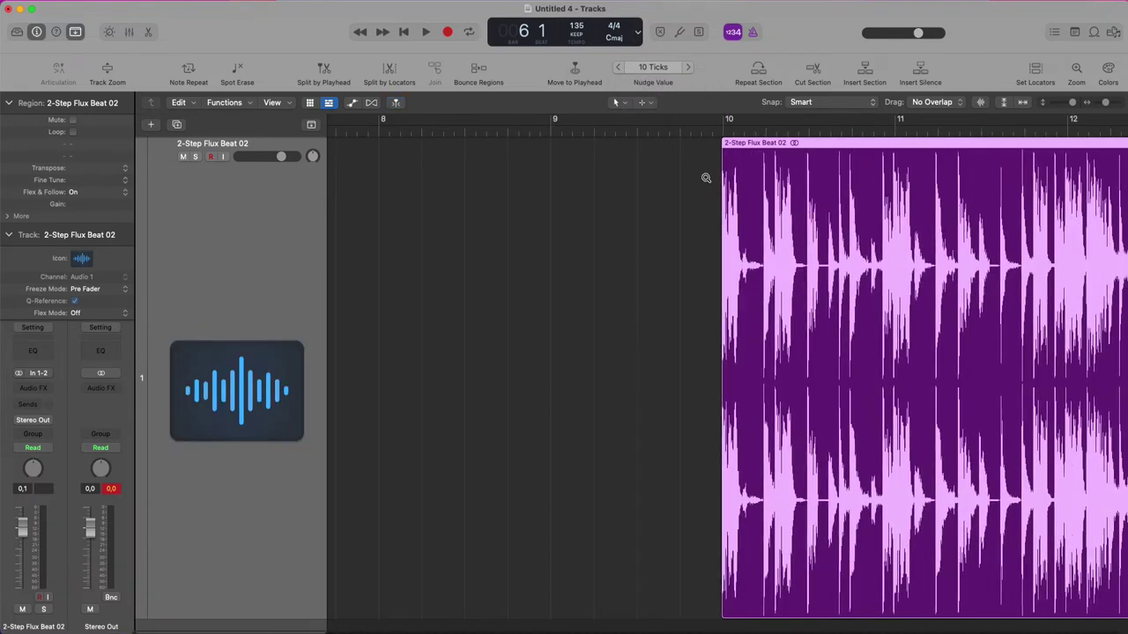
{"action": "key", "text": "alt+Left"}
{"action": "key", "text": "alt+Left"}
{"action": "key", "text": "alt+Left"}
- Switch the nudge value to Division and nudge the region left and right
{"action": "key", "text": "alt+Left"}
{"action": "key", "text": "alt+Left"}
{"action": "left_click", "coordinate": [667, 69]}
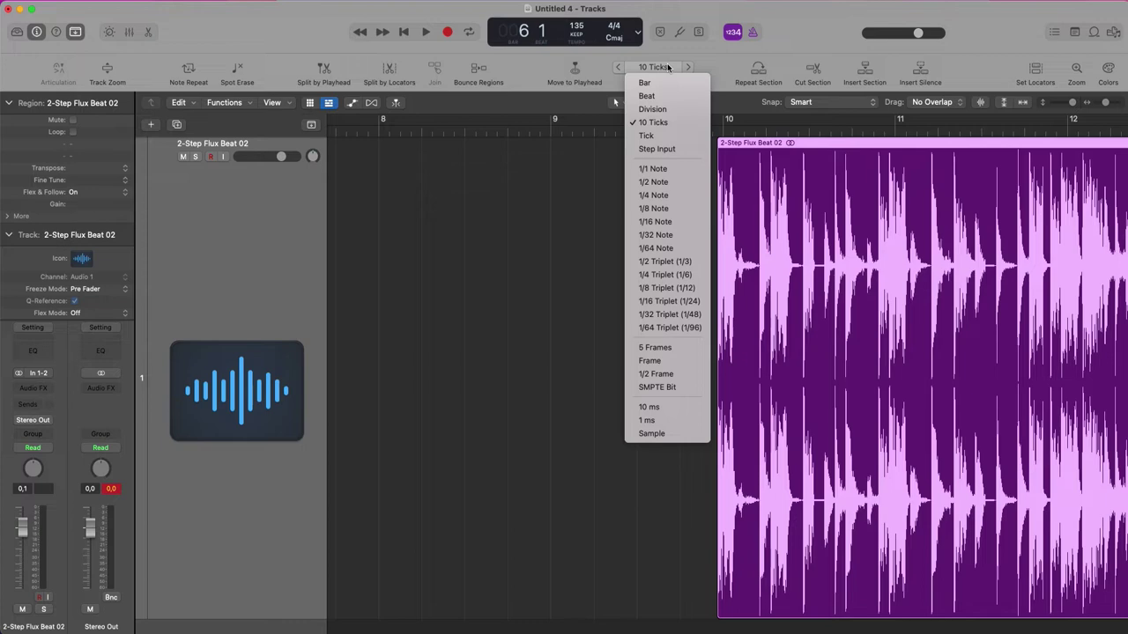
{"action": "left_click", "coordinate": [663, 106]}
{"action": "key", "text": "alt+Left"}
{"action": "key", "text": "alt+Left"}
{"action": "key", "text": "alt+Left"}
{"action": "key", "text": "alt+Left"}
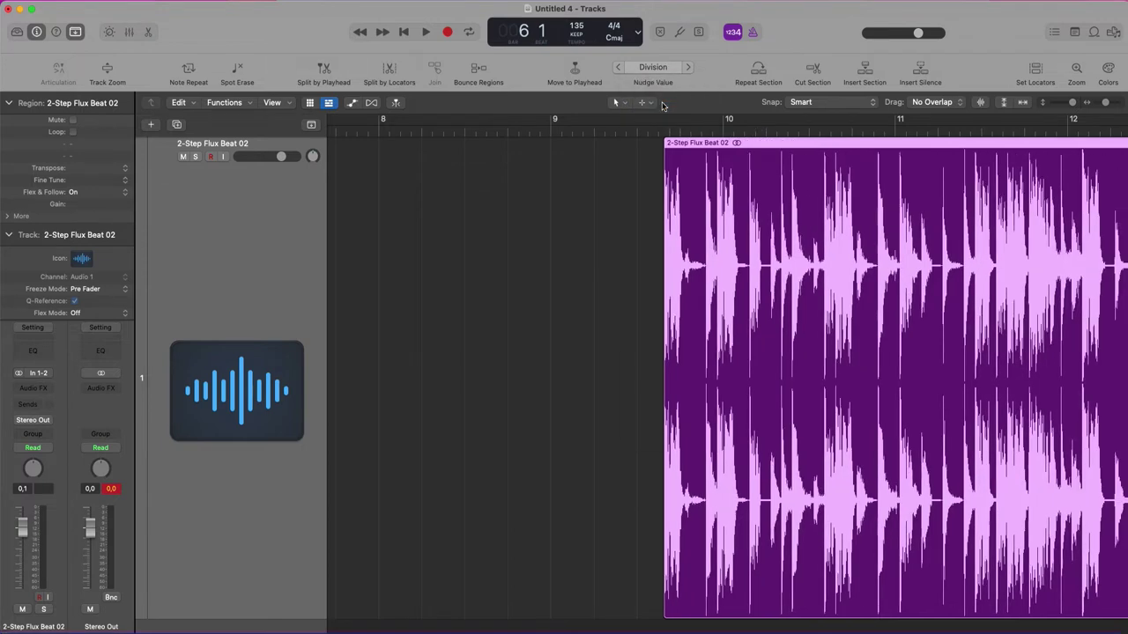
{"action": "key", "text": "alt+Left"}
{"action": "key", "text": "alt+Left"}
{"action": "key", "text": "alt+Left"}
{"action": "key", "text": "alt+Left"}
{"action": "key", "text": "alt+Left"}
{"action": "key", "text": "alt+Left"}
{"action": "key", "text": "alt+Left"}
{"action": "key", "text": "alt+Left"}
{"action": "key", "text": "alt+Left"}
{"action": "key", "text": "alt+Right"}
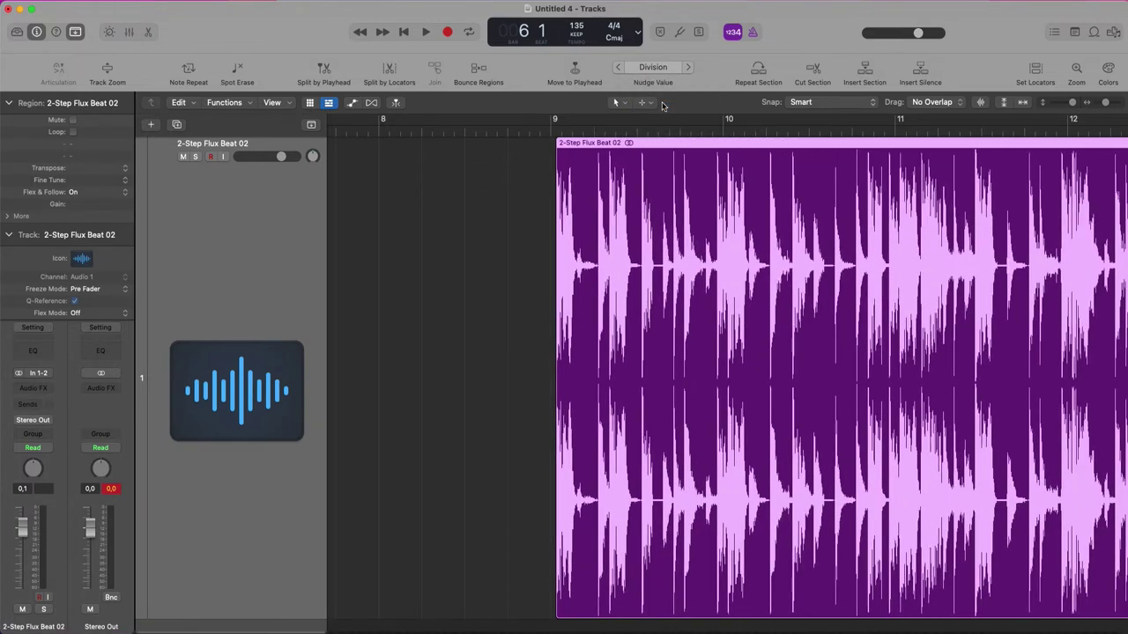
- Drag the 2-Step Flux Beat 02 region to start at bar 9
{"action": "left_click", "coordinate": [667, 69]}
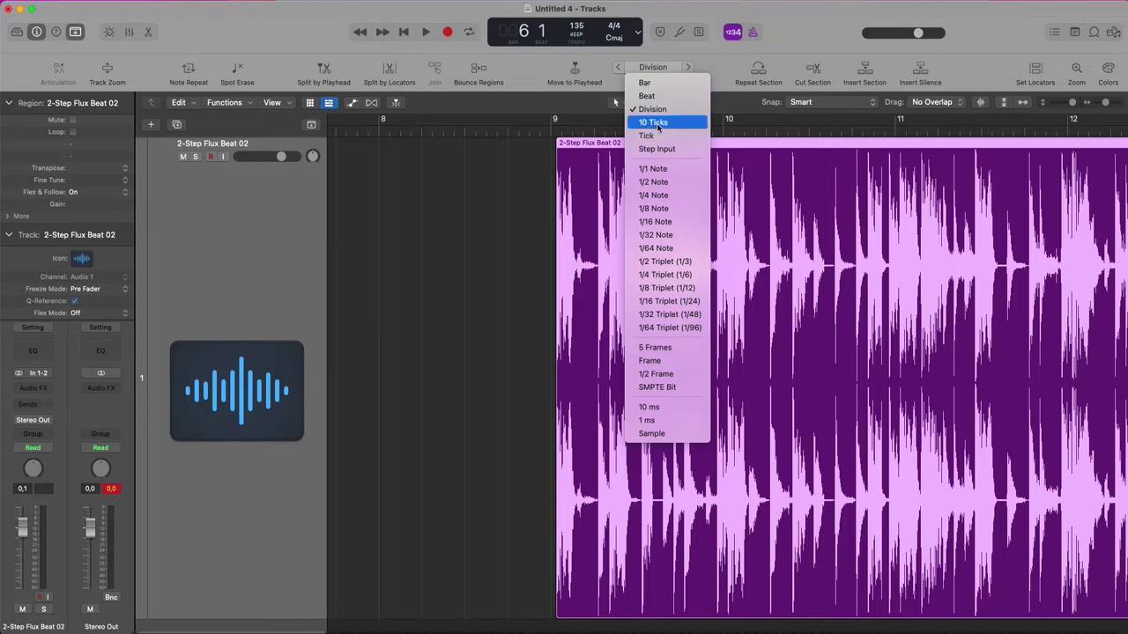
{"action": "left_click", "coordinate": [811, 129]}
{"action": "left_click", "coordinate": [665, 190]}
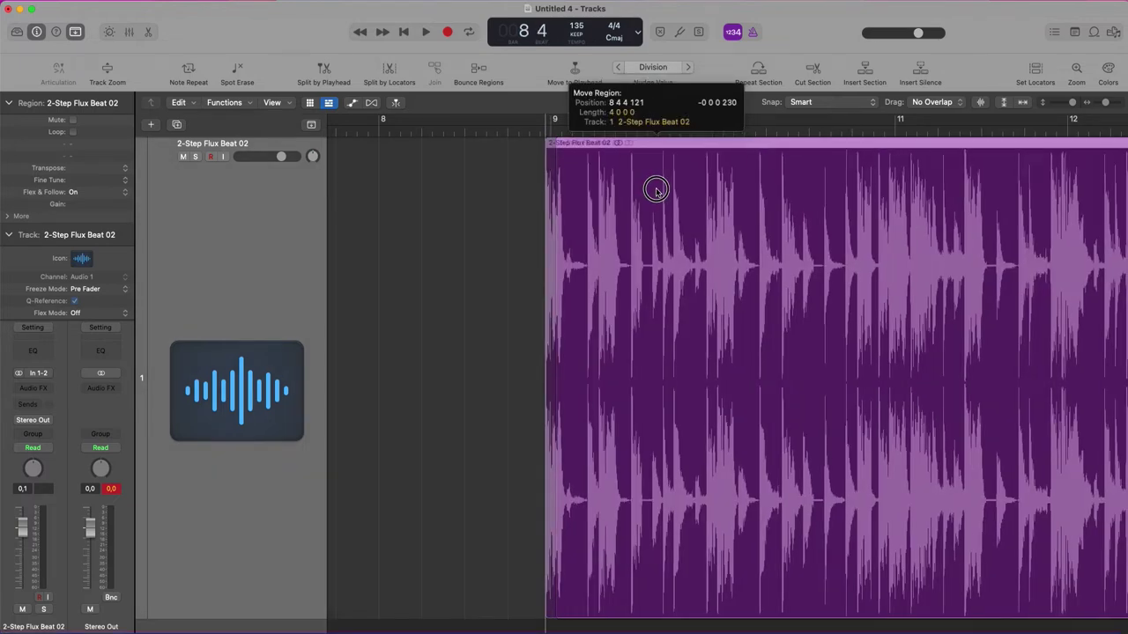
{"action": "left_click_drag", "start_coordinate": [655, 190], "coordinate": [660, 191]}
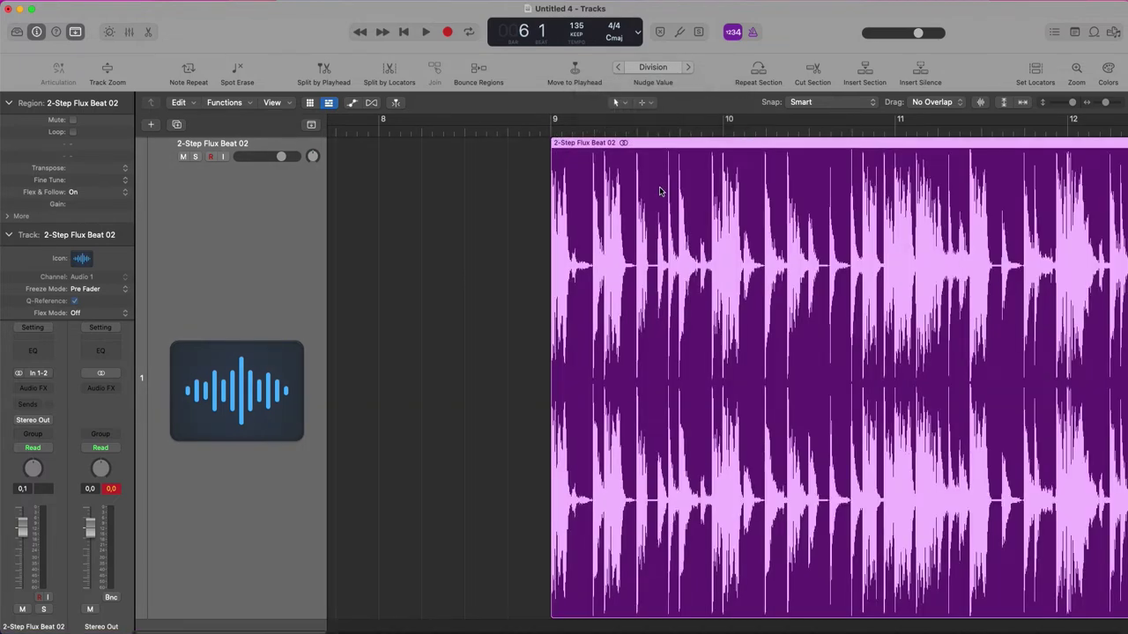
- Zoom out twice and shrink the track height with Command-Up
{"action": "left_click", "coordinate": [695, 332], "text": "ctrl+alt"}
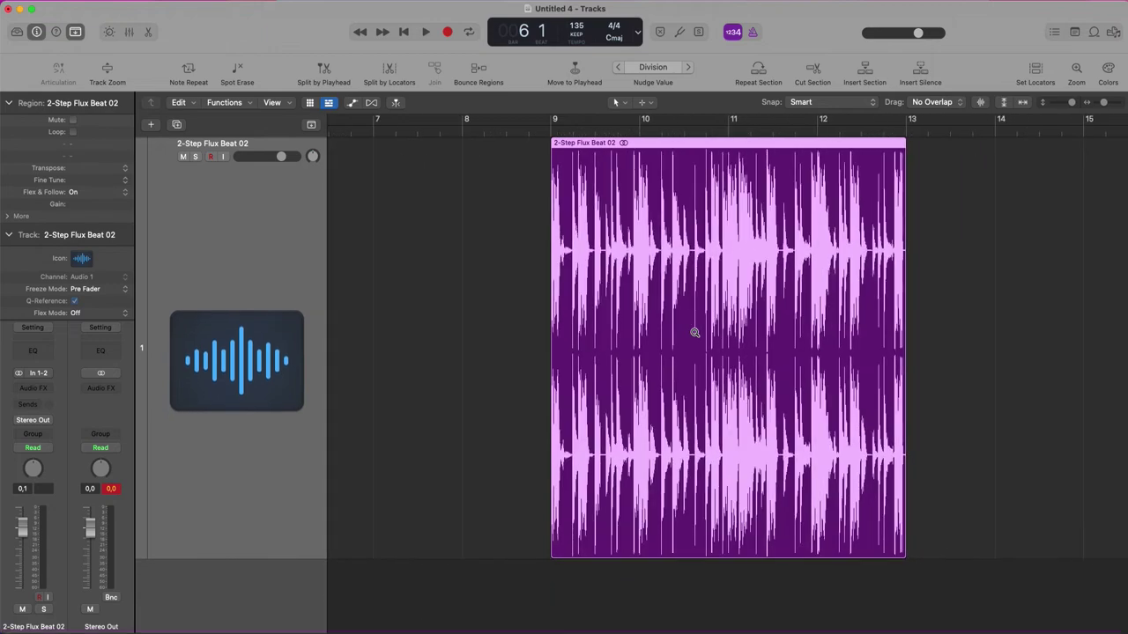
{"action": "left_click", "coordinate": [694, 334], "text": "ctrl+alt"}
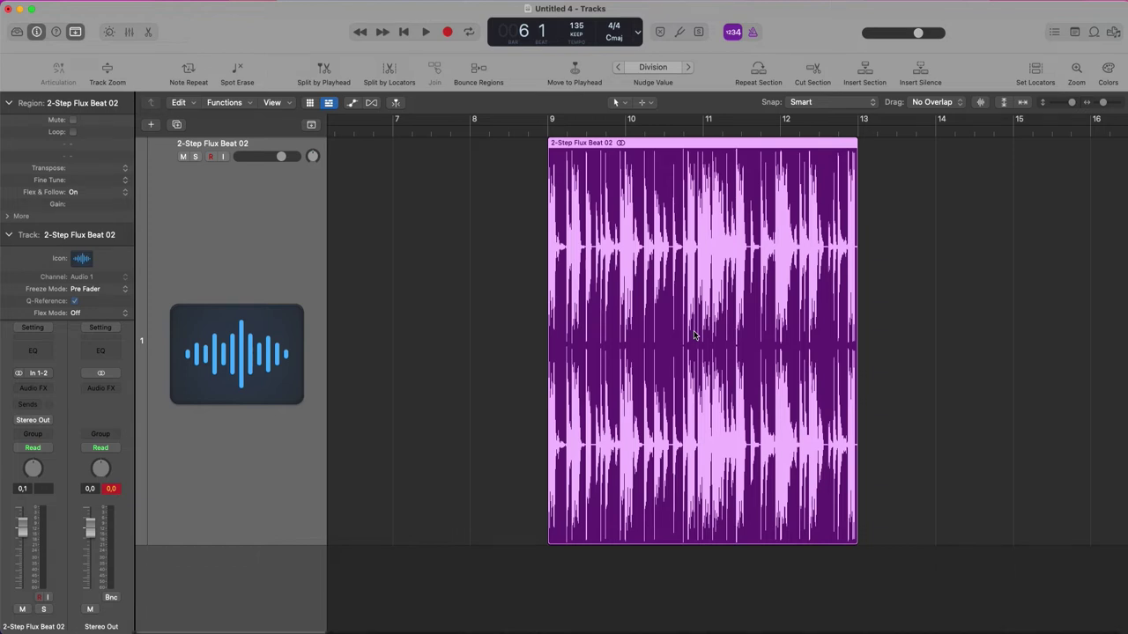
{"action": "key", "text": "super+Up"}
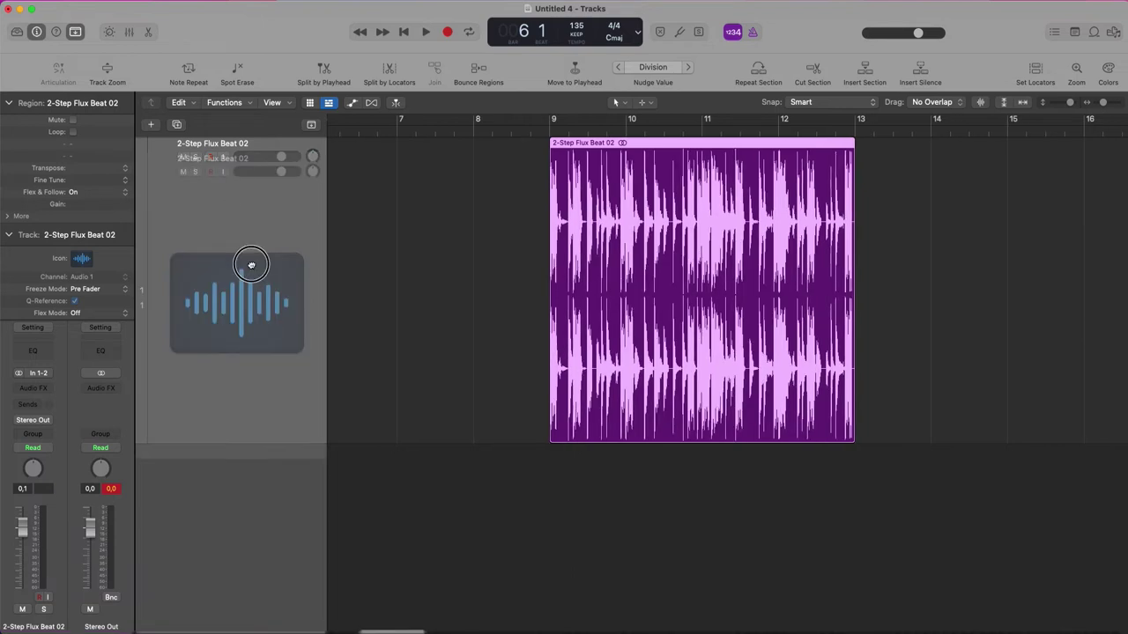
- Option-drag the region onto a new Audio 2 track and marquee bars 10 to 11 on the copy
{"action": "left_click_drag", "start_coordinate": [251, 262], "coordinate": [258, 531]}
{"action": "left_click", "coordinate": [893, 492]}
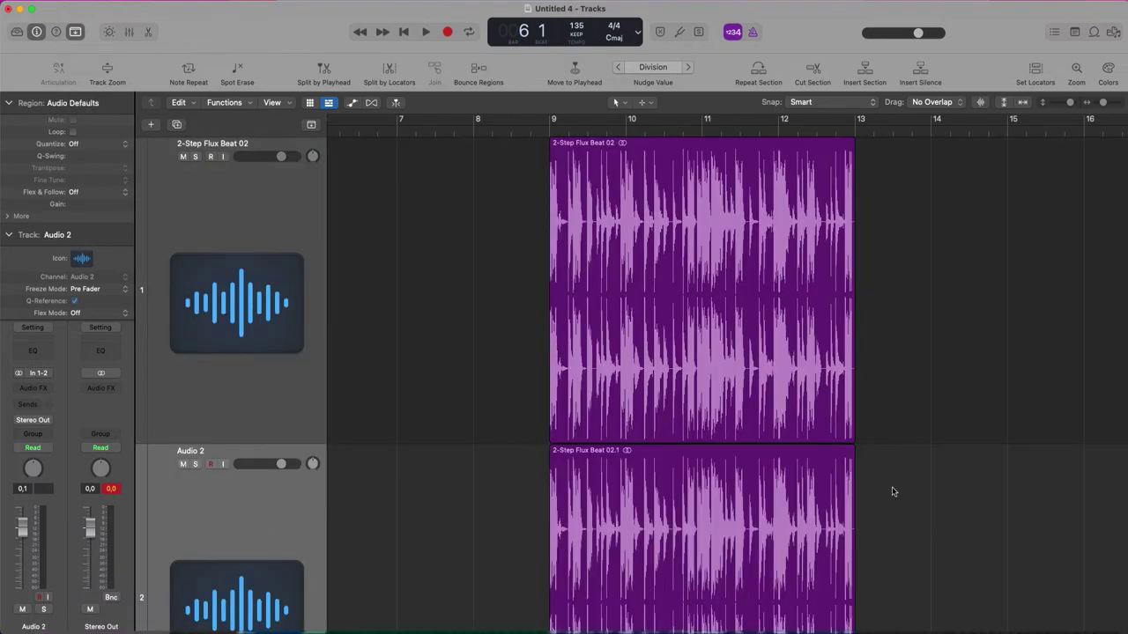
{"action": "left_click_drag", "start_coordinate": [641, 491], "coordinate": [710, 492]}
{"action": "left_click", "coordinate": [678, 487]}
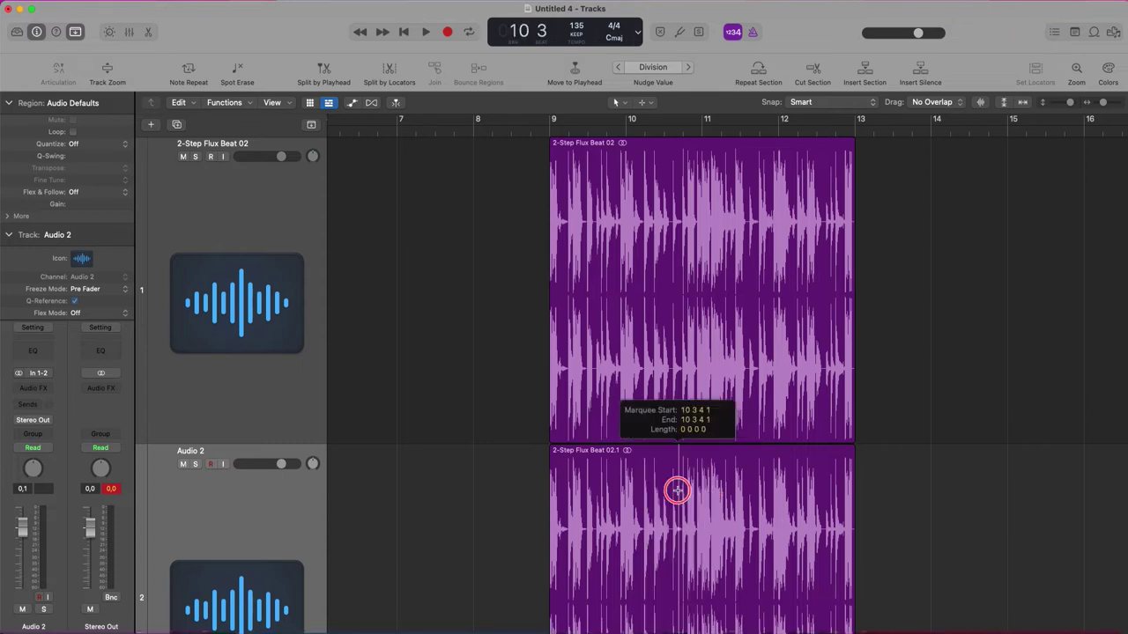
{"action": "scroll", "coordinate": [628, 500], "scroll_direction": "left", "scroll_amount": 1}
{"action": "scroll", "coordinate": [631, 485], "scroll_direction": "left", "scroll_amount": 1}
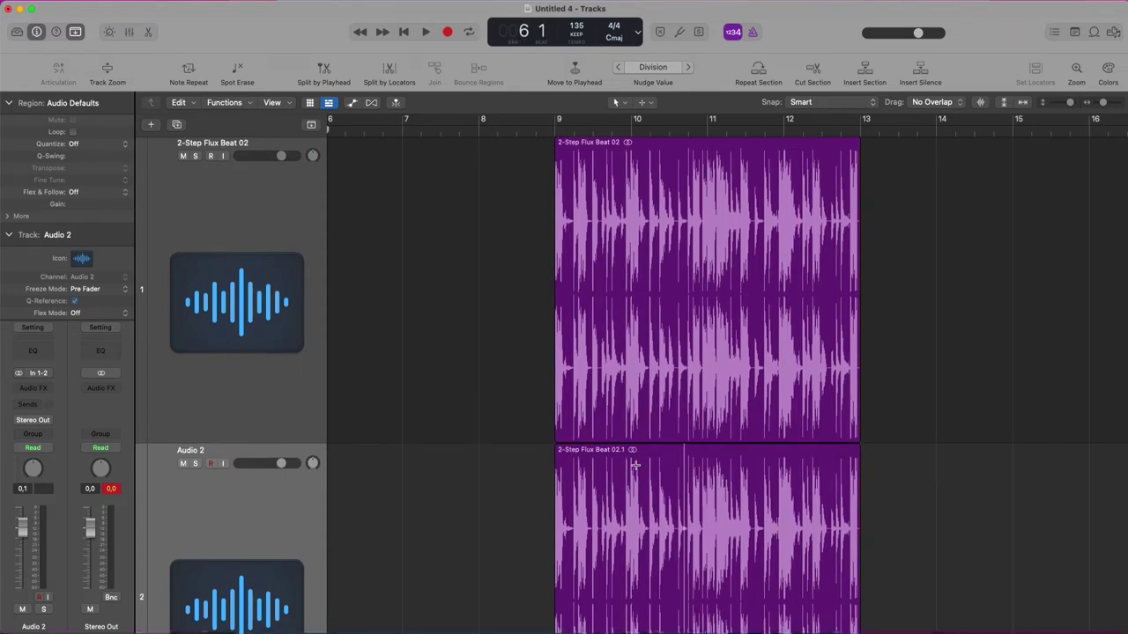
{"action": "left_click_drag", "start_coordinate": [633, 465], "coordinate": [703, 470]}
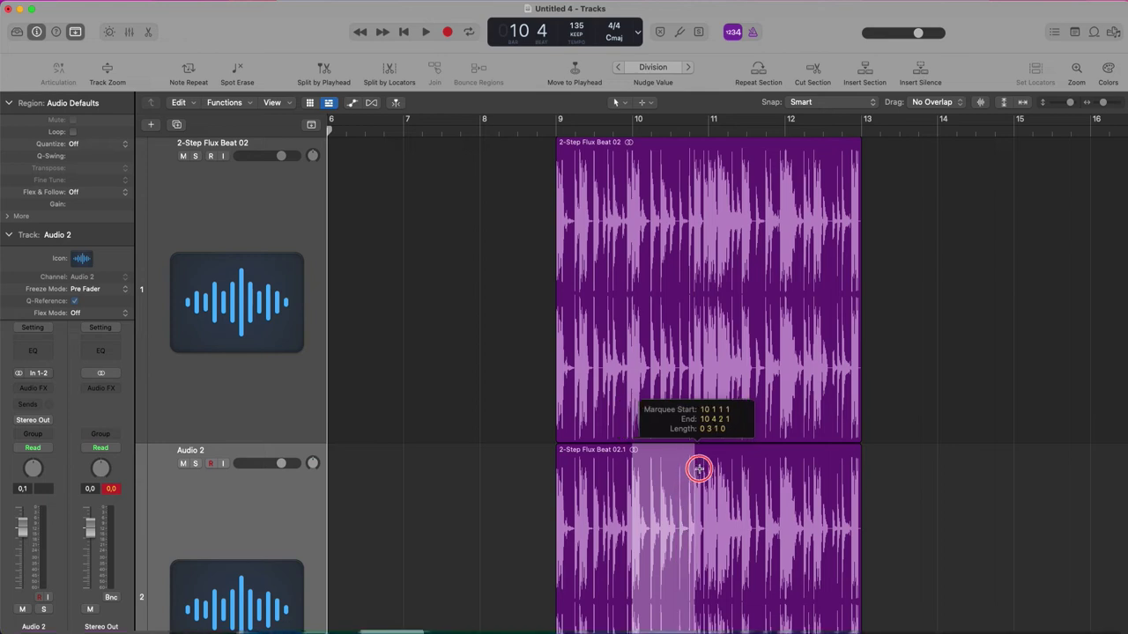
{"action": "left_click", "coordinate": [665, 475]}
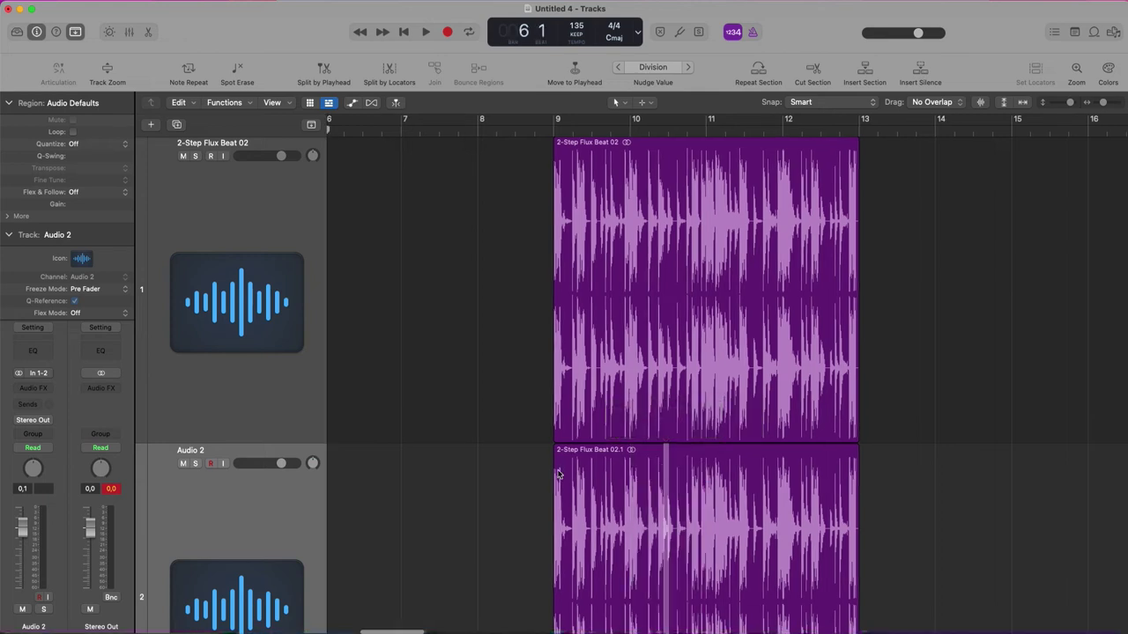
{"action": "left_click_drag", "start_coordinate": [644, 458], "coordinate": [730, 461]}
- Split the copy at the marquee and delete the pieces before bar 10 and after bar 11
{"action": "left_click", "coordinate": [718, 467]}
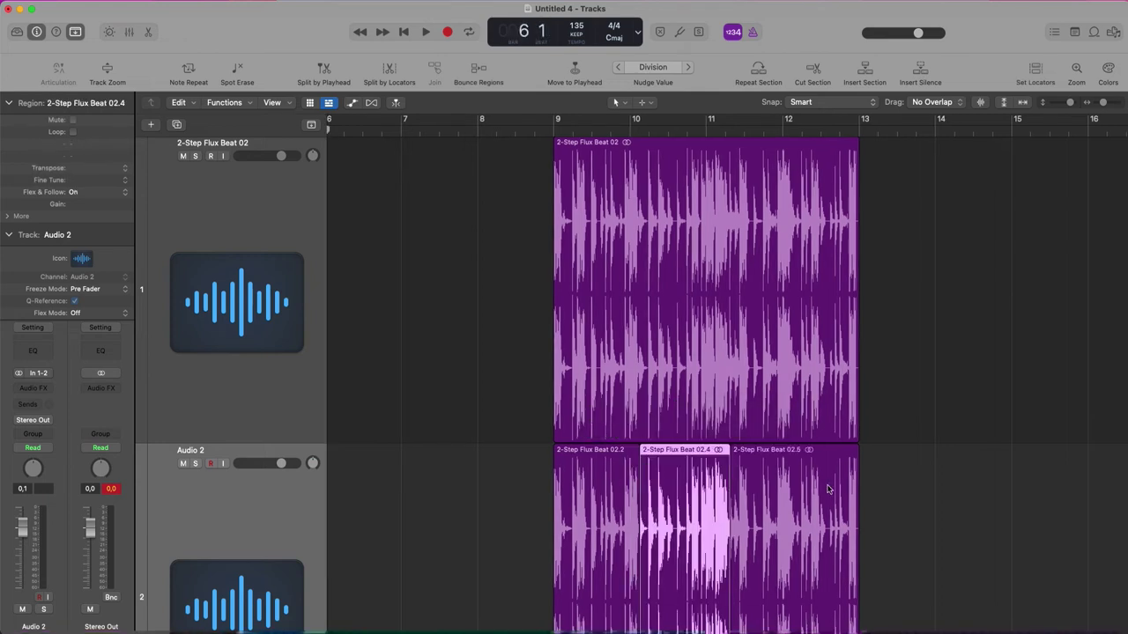
{"action": "left_click", "coordinate": [834, 489]}
{"action": "key", "text": "Delete"}
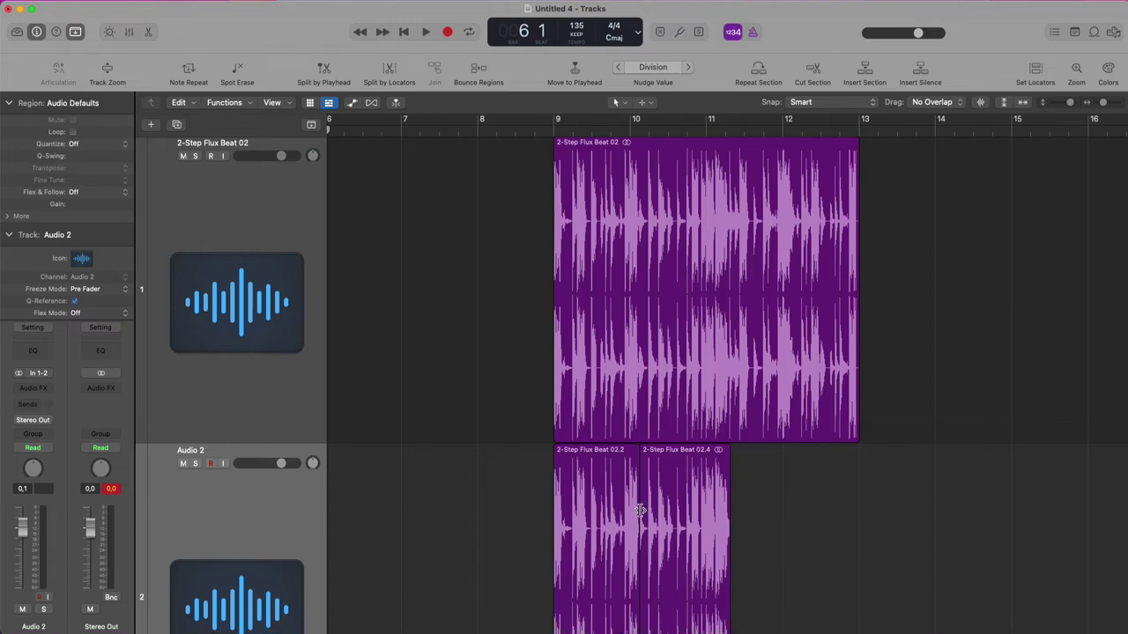
{"action": "left_click", "coordinate": [604, 513]}
{"action": "key", "text": "Delete"}
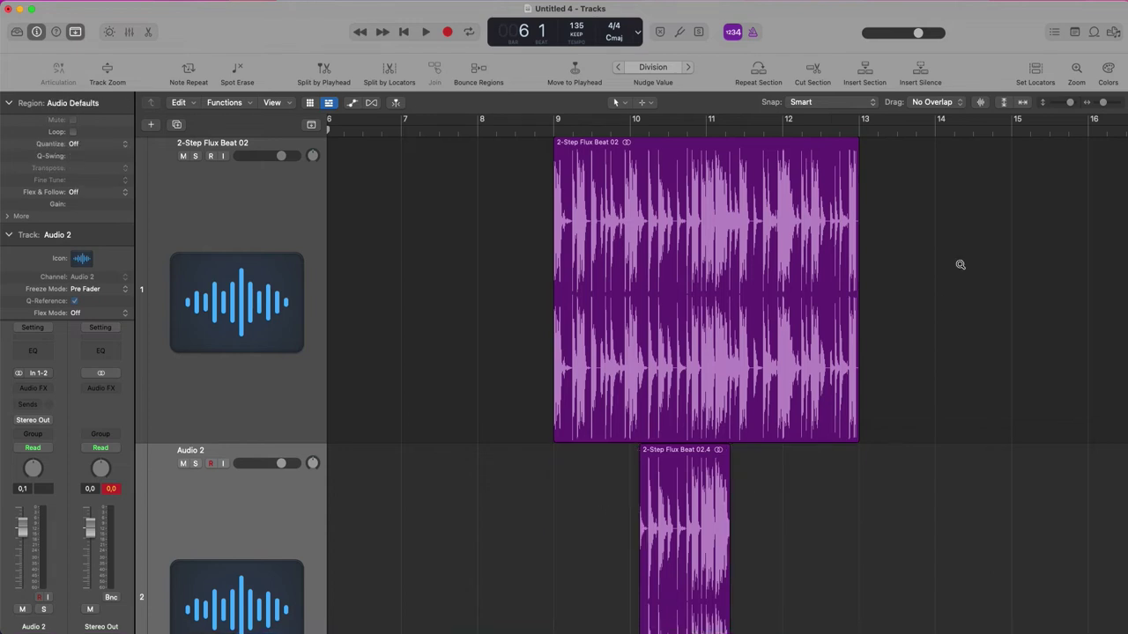
- Zoom in and trim the 2-Step Flux Beat 02.4 slice's edges to bars 10–11
{"action": "left_click_drag", "start_coordinate": [955, 278], "coordinate": [524, 626]}
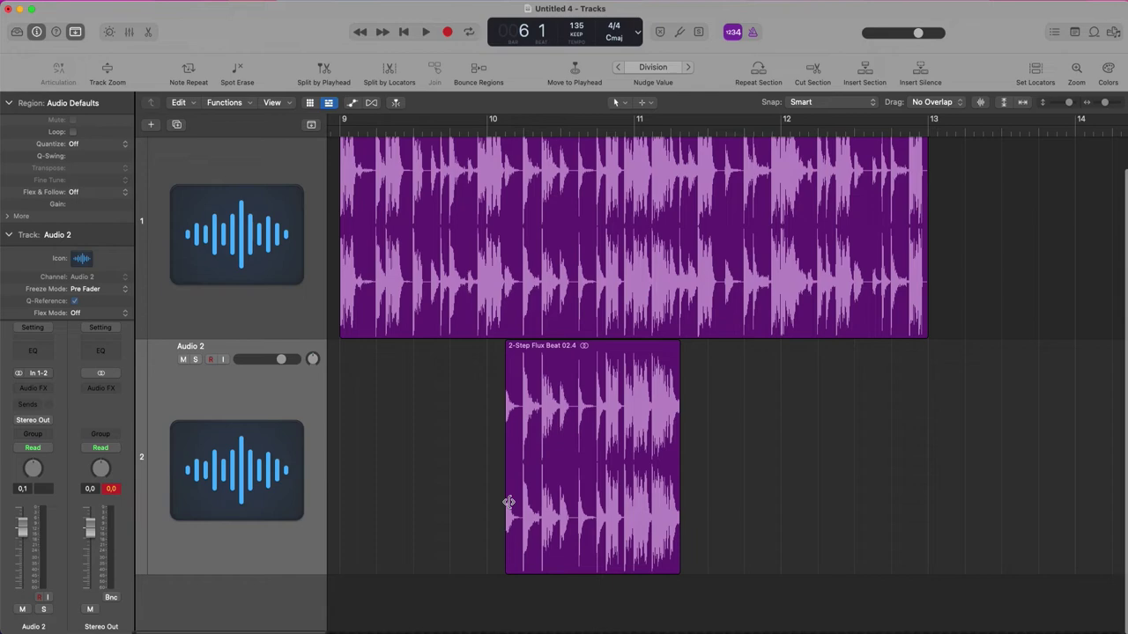
{"action": "mouse_move", "coordinate": [555, 484]}
{"action": "left_mouse_down"}
{"action": "mouse_move", "coordinate": [506, 555]}
{"action": "mouse_move", "coordinate": [488, 562]}
{"action": "left_mouse_up"}
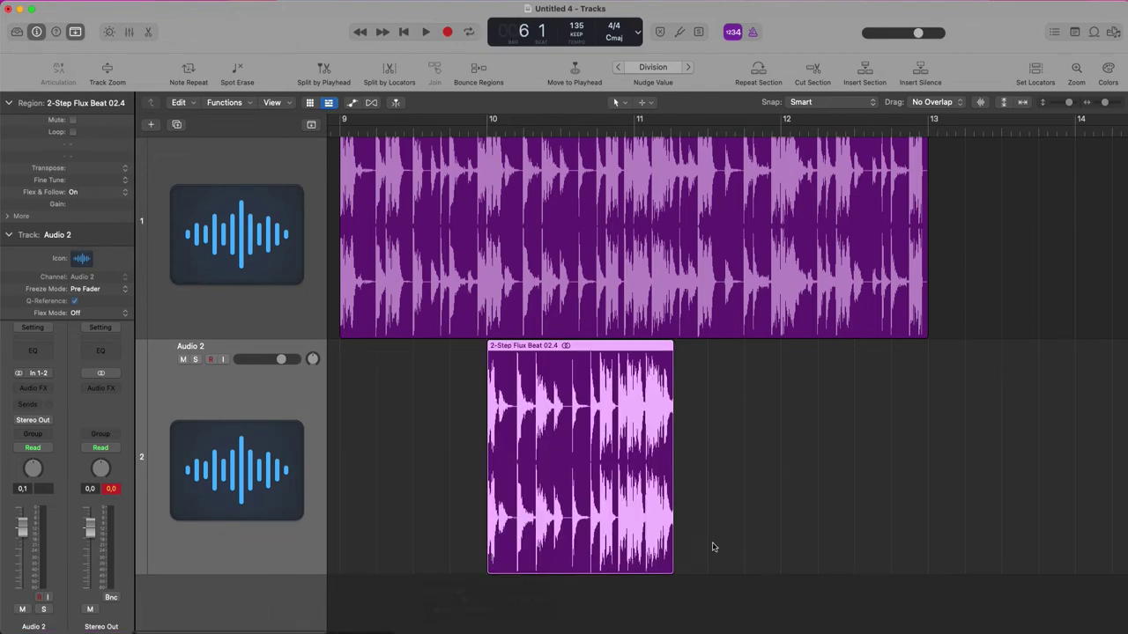
{"action": "left_click_drag", "start_coordinate": [671, 564], "coordinate": [634, 566]}
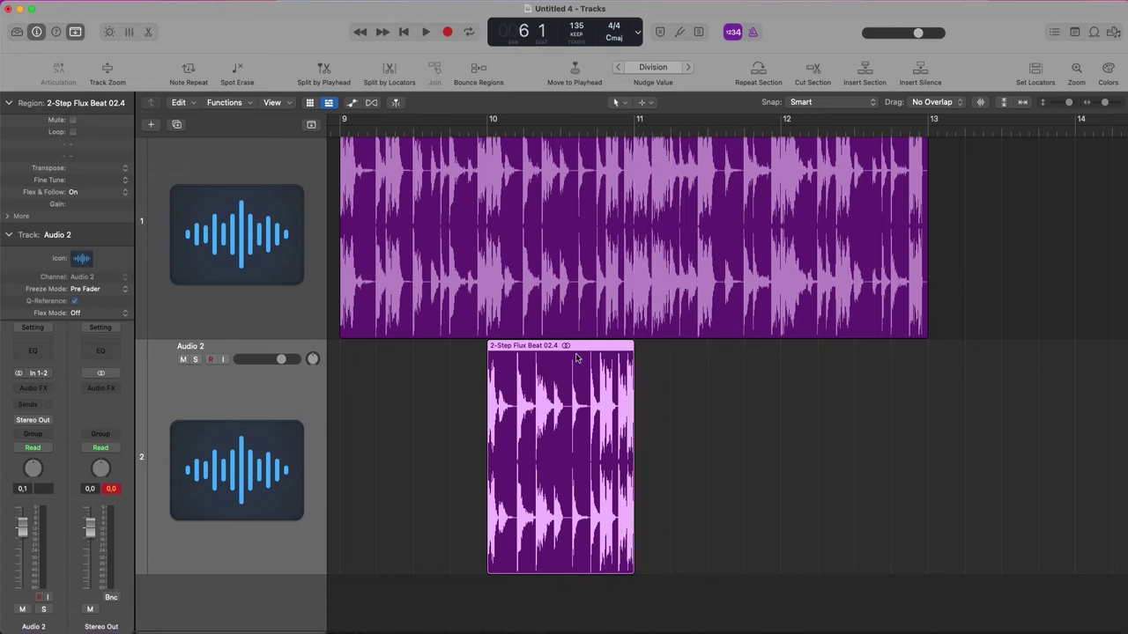
{"action": "key", "text": "f"}
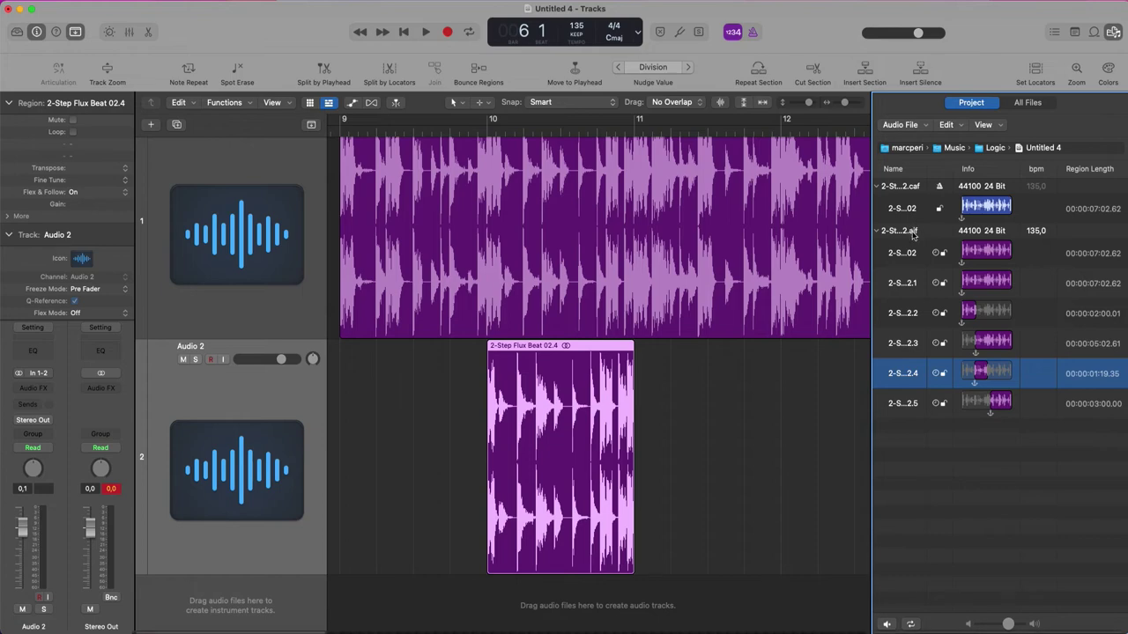
{"action": "key", "text": "f"}
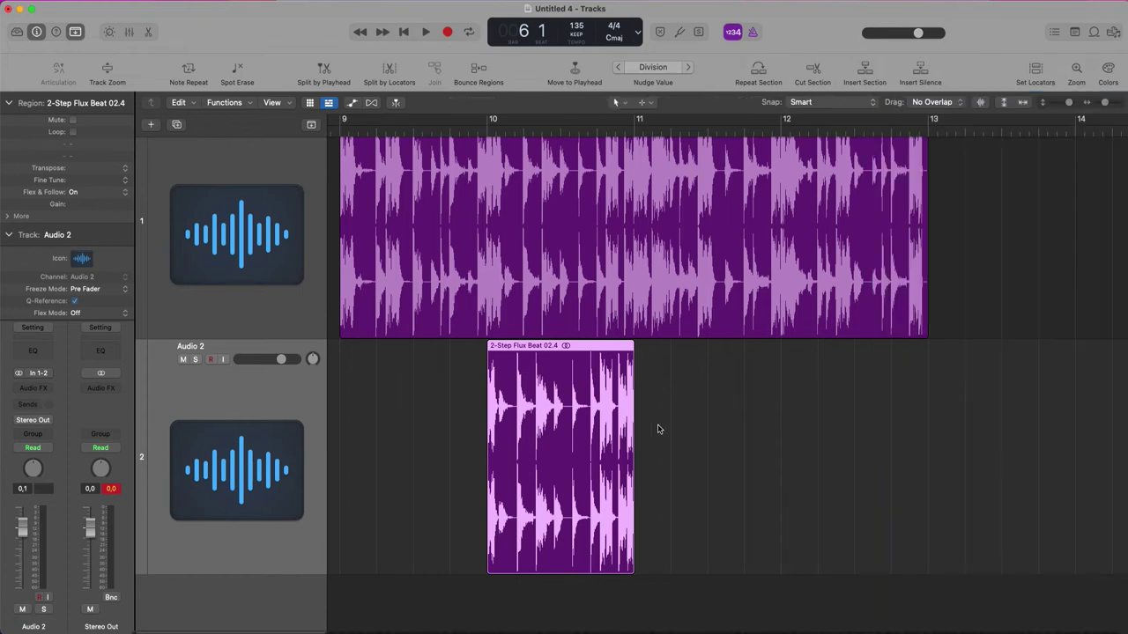
{"action": "key", "text": "alt+k"}
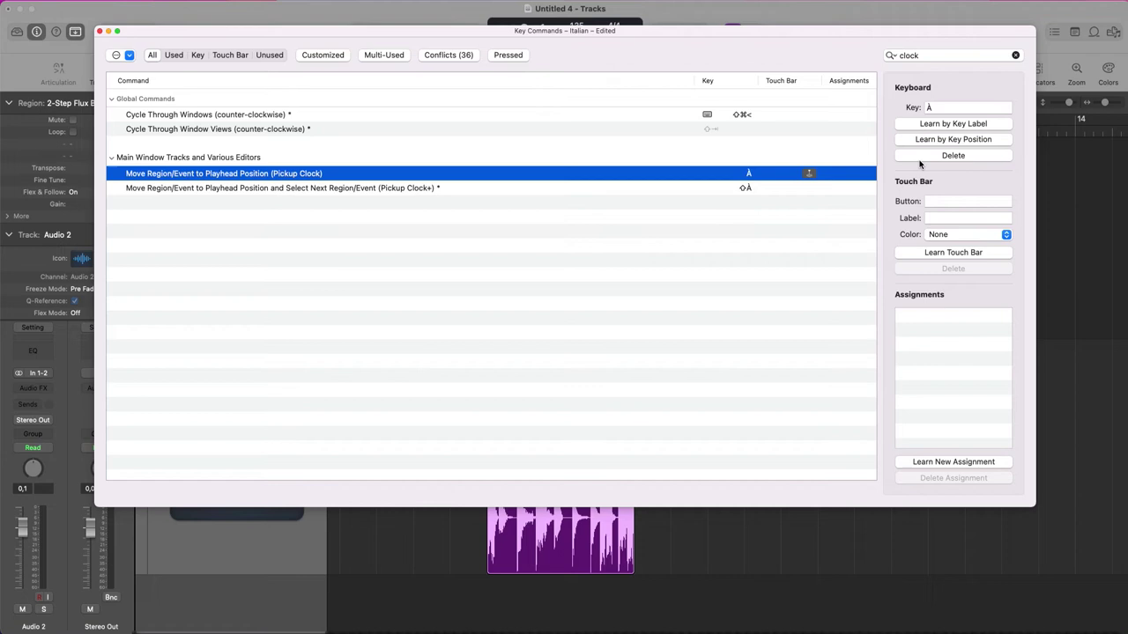
{"action": "left_click", "coordinate": [934, 53]}
{"action": "type", "text": "sl"}
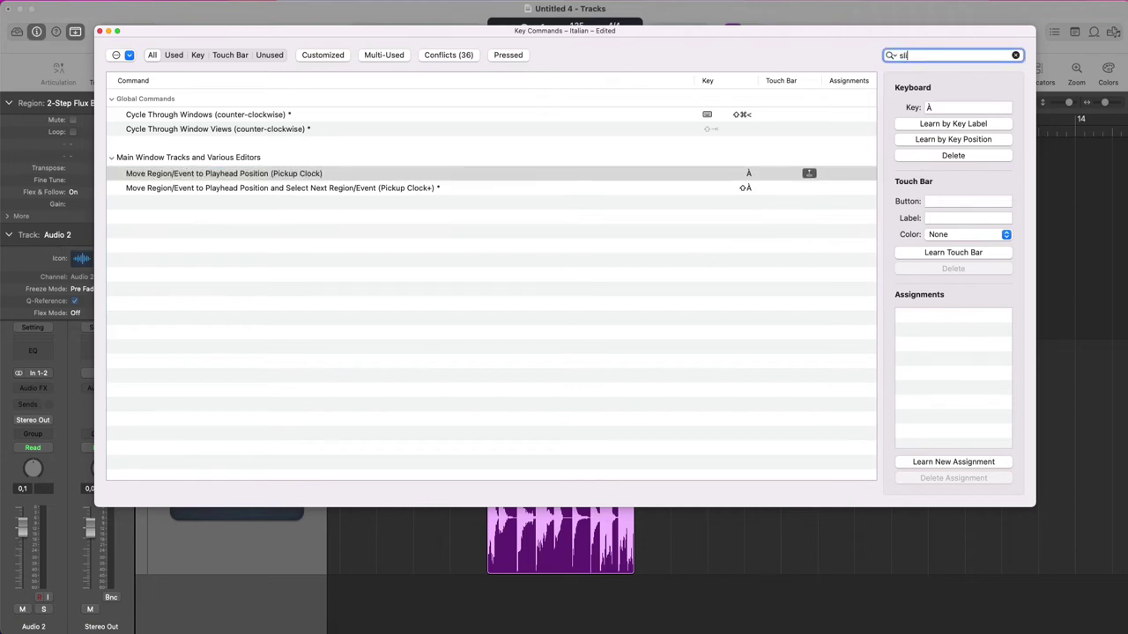
{"action": "type", "text": "p"}
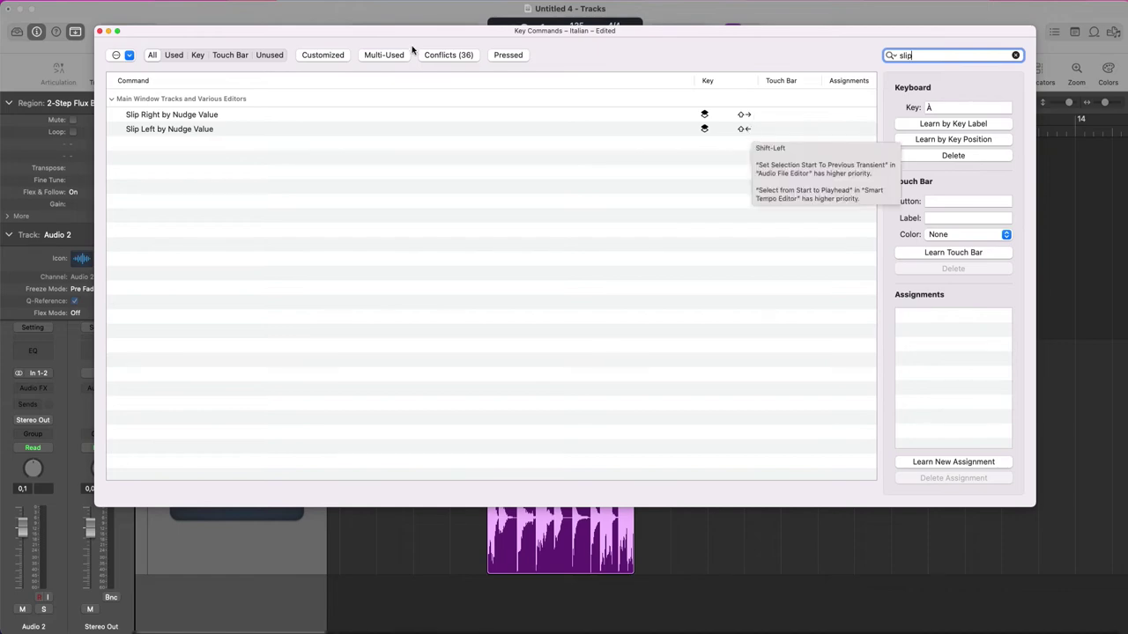
- Apply Edit > Move > Slip Left to the 02.4 piece, then zoom in on the Audio 2 region
{"action": "left_click", "coordinate": [102, 34]}
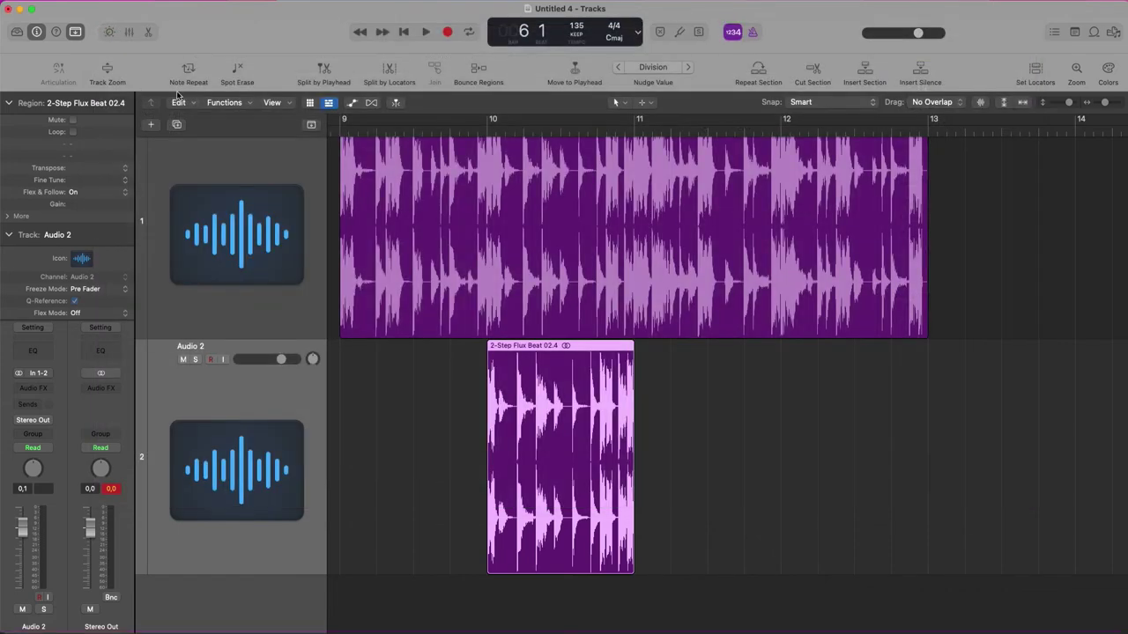
{"action": "left_click", "coordinate": [194, 103]}
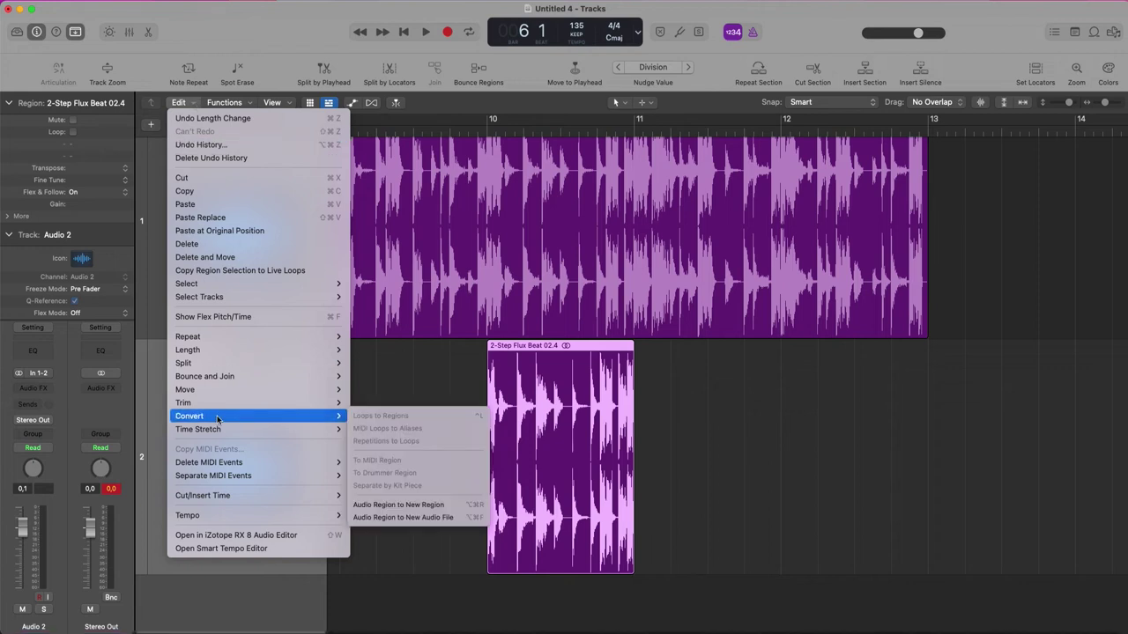
{"action": "mouse_move", "coordinate": [186, 390]}
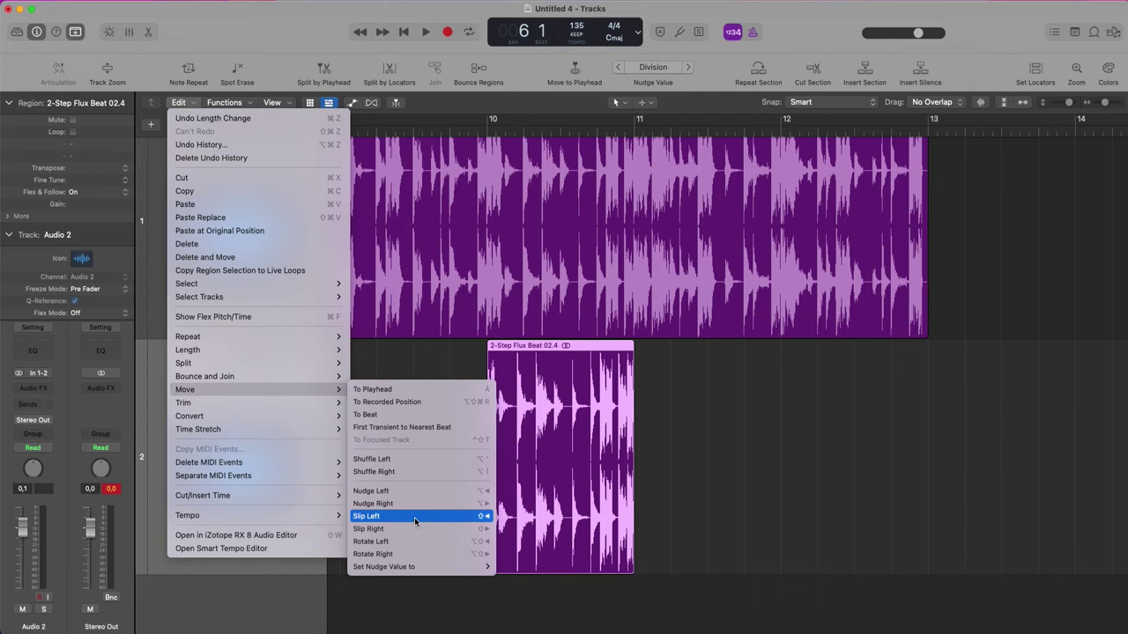
{"action": "left_click", "coordinate": [763, 467]}
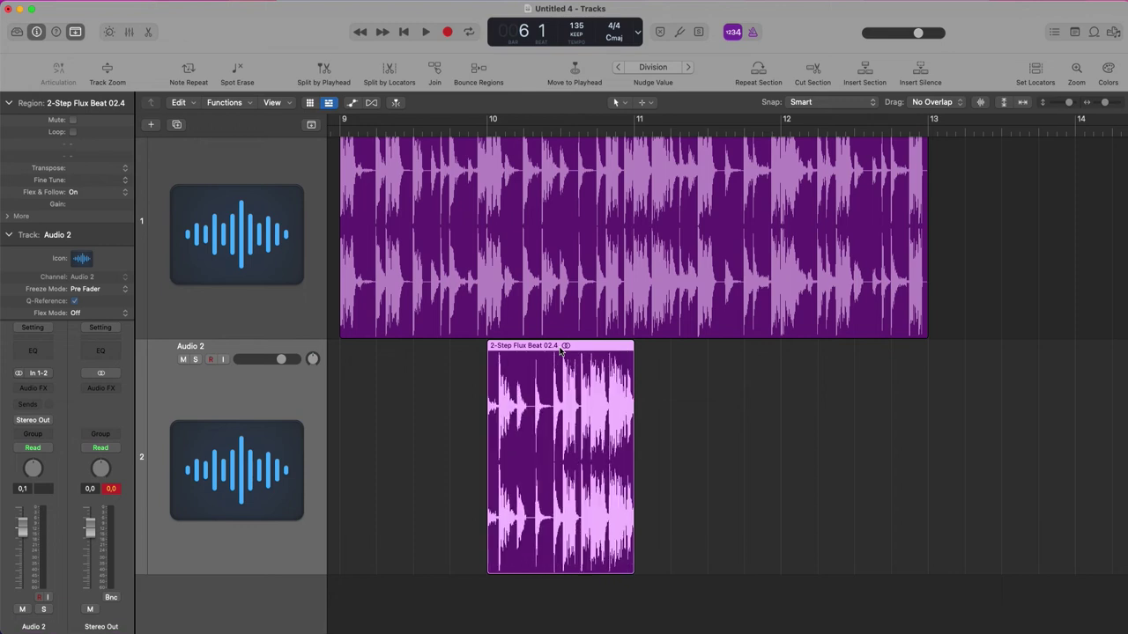
{"action": "left_click_drag", "start_coordinate": [702, 356], "coordinate": [455, 556]}
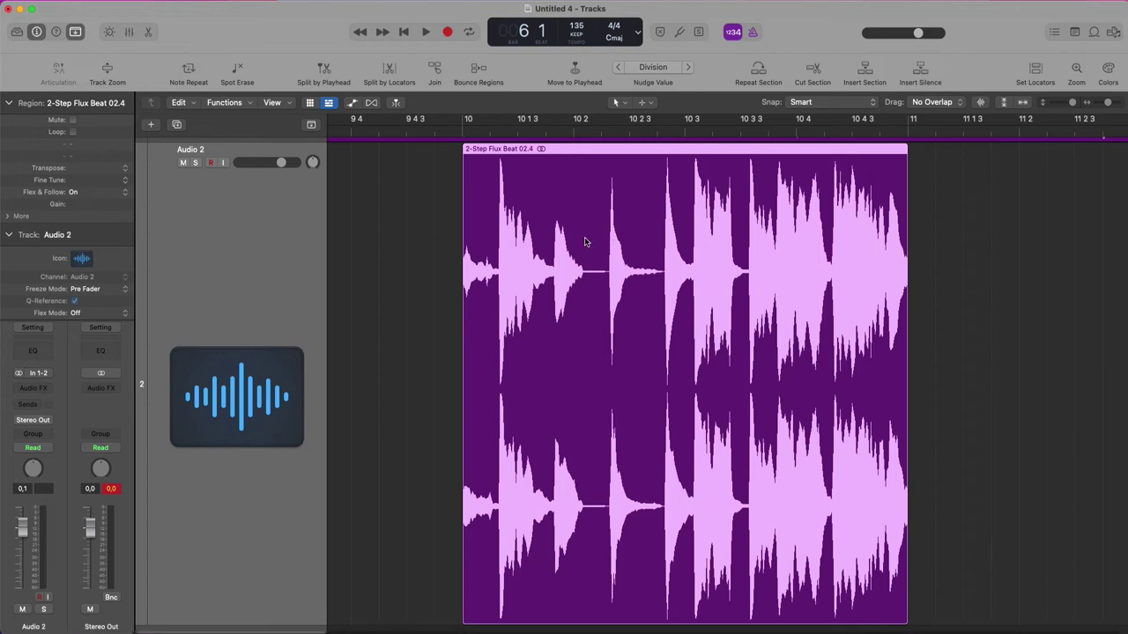
- Split a short slice out of the piece and set the nudge value to 10 Ticks
{"action": "left_click_drag", "start_coordinate": [590, 237], "coordinate": [664, 244]}
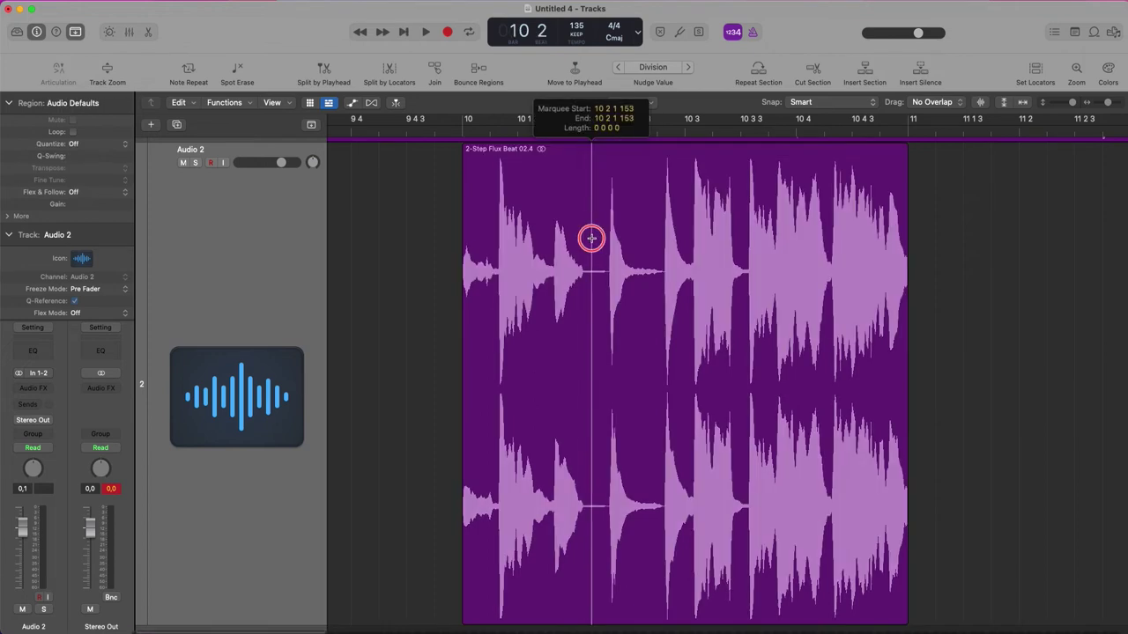
{"action": "left_click", "coordinate": [635, 249]}
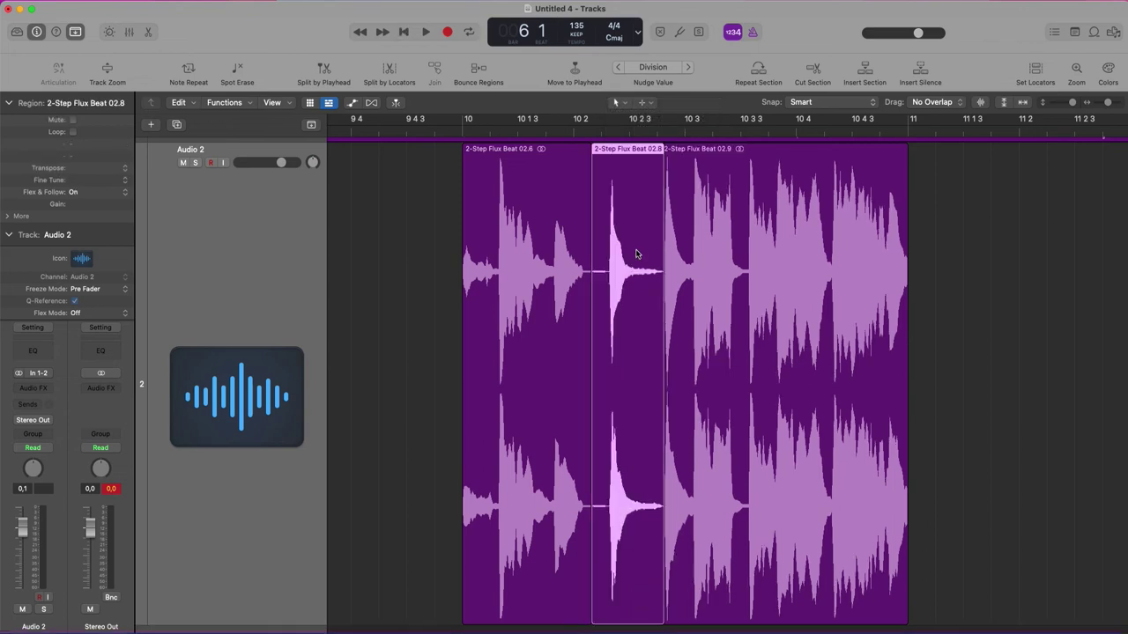
{"action": "left_click", "coordinate": [661, 69]}
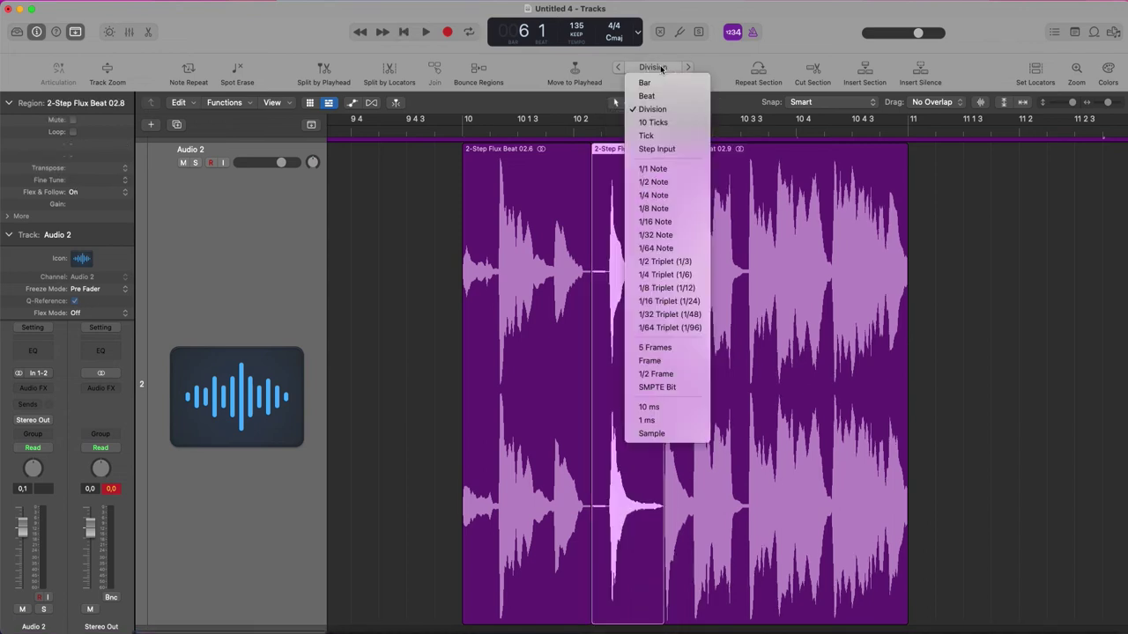
{"action": "left_click", "coordinate": [671, 117]}
- Slip region 02.8's audio three nudges earlier inside its borders
{"action": "key", "text": "alt+Left"}
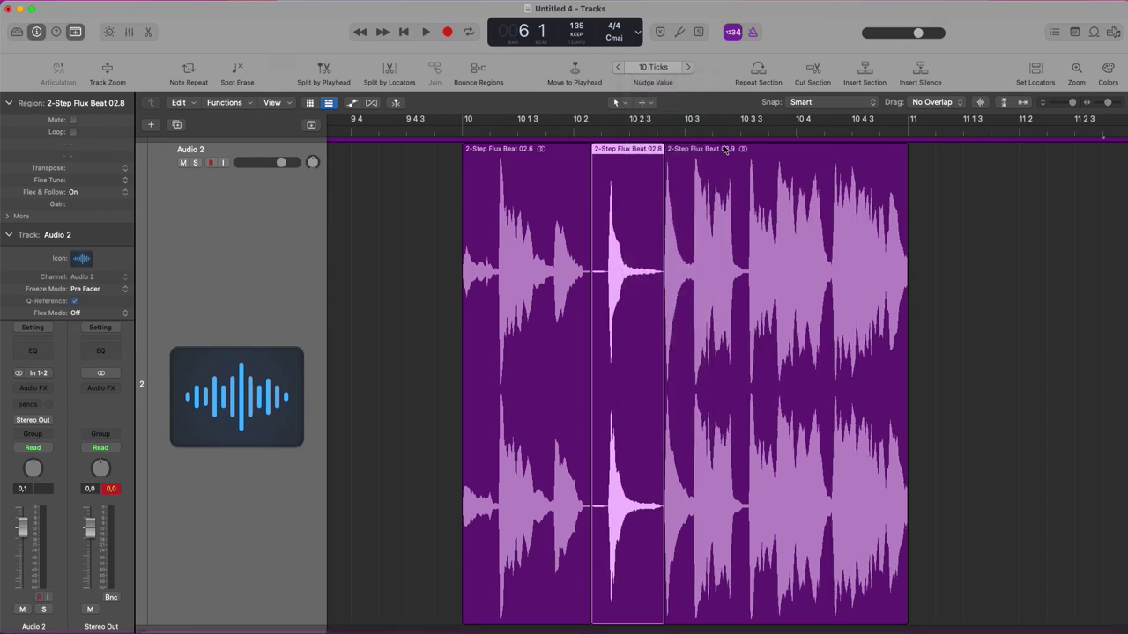
{"action": "key", "text": "alt+Left"}
{"action": "key", "text": "alt+Left"}
{"action": "key", "text": "alt+Left"}
{"action": "key", "text": "alt+Left"}
{"action": "key", "text": "alt+Left"}
{"action": "key", "text": "alt+Left"}
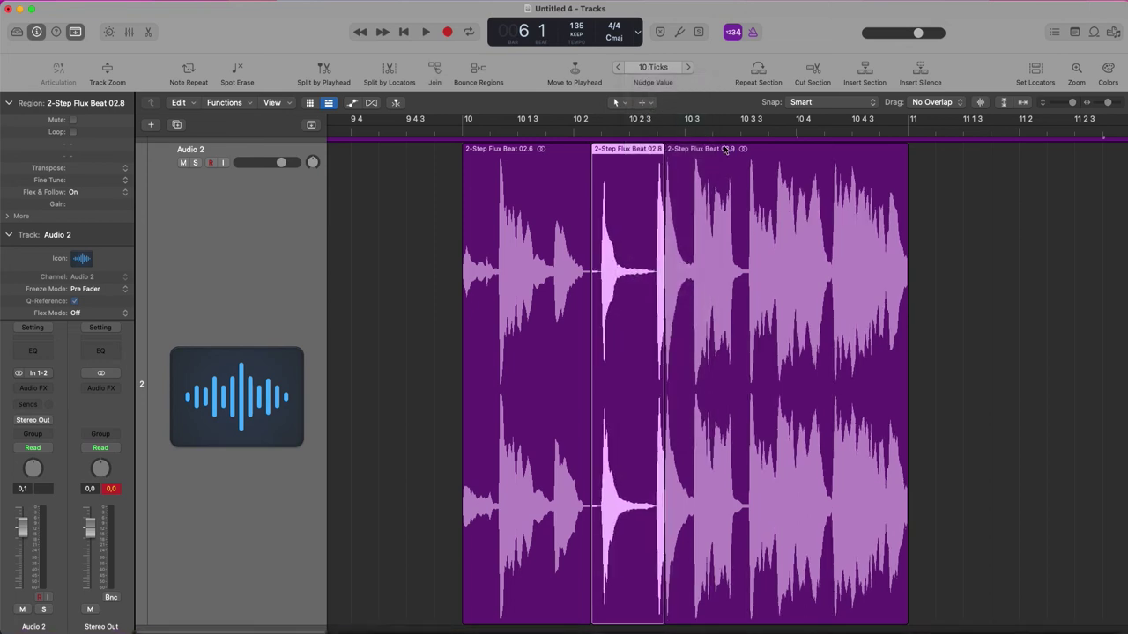
{"action": "key", "text": "alt+Left"}
- Select region 2-Step Flux Beat 02.9 and slip its audio two nudges earlier
{"action": "left_click", "coordinate": [605, 128]}
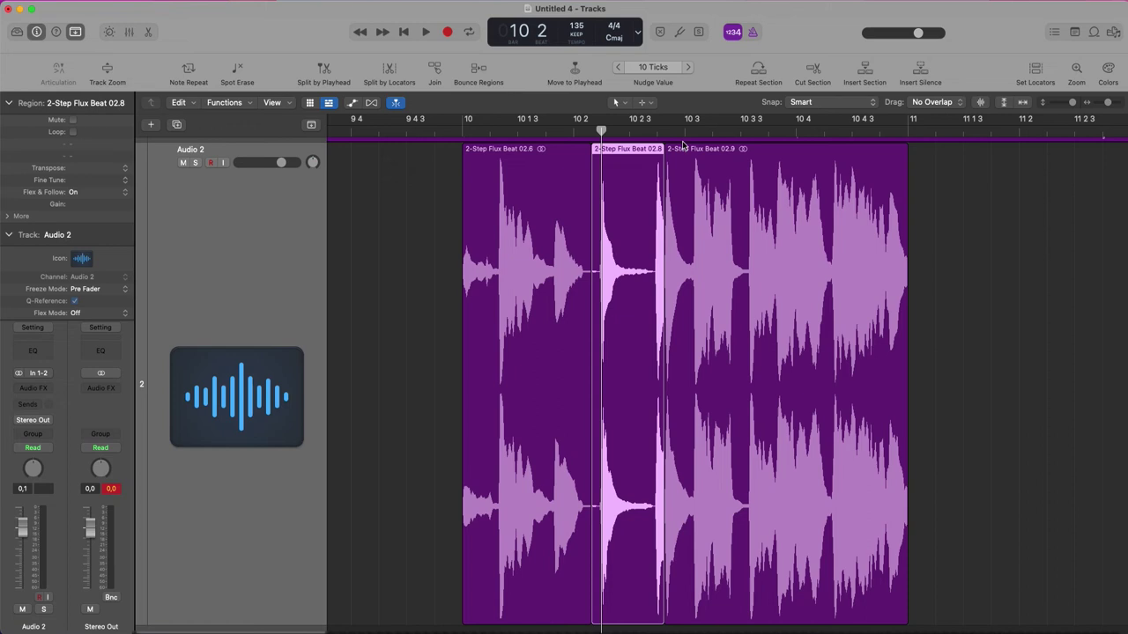
{"action": "left_click", "coordinate": [753, 176]}
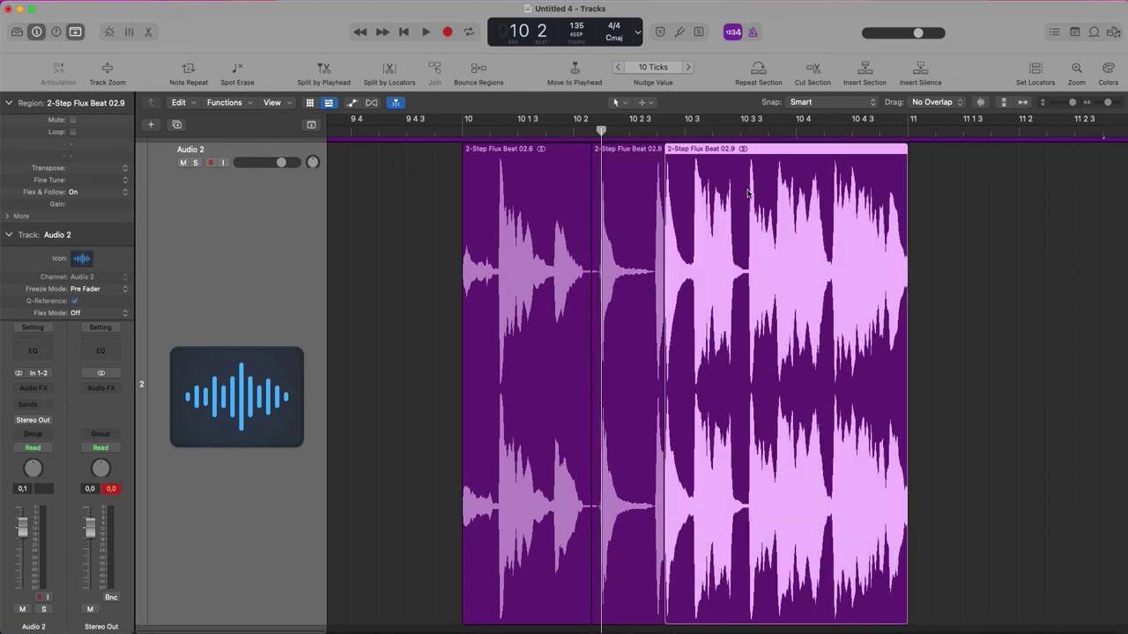
{"action": "key", "text": "alt+Left"}
{"action": "key", "text": "alt+Left"}
{"action": "key", "text": "alt+Left"}
{"action": "key", "text": "alt+Left"}
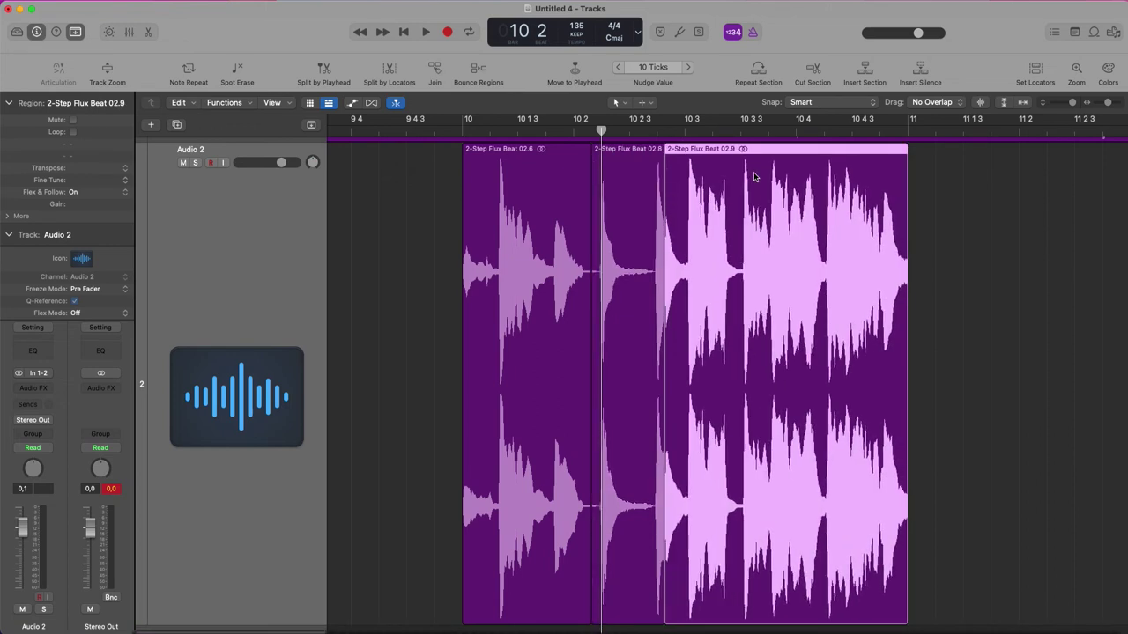
{"action": "key", "text": "alt+Left"}
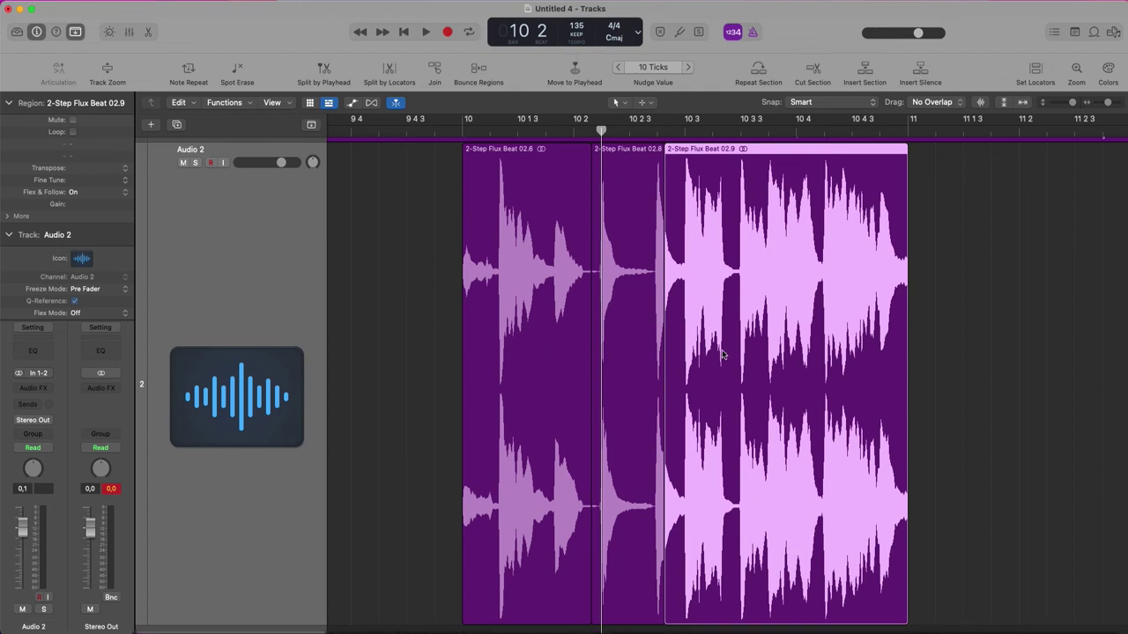
- Zoom out to see the whole arrangement and select the long top-track region
{"action": "key", "text": "z"}
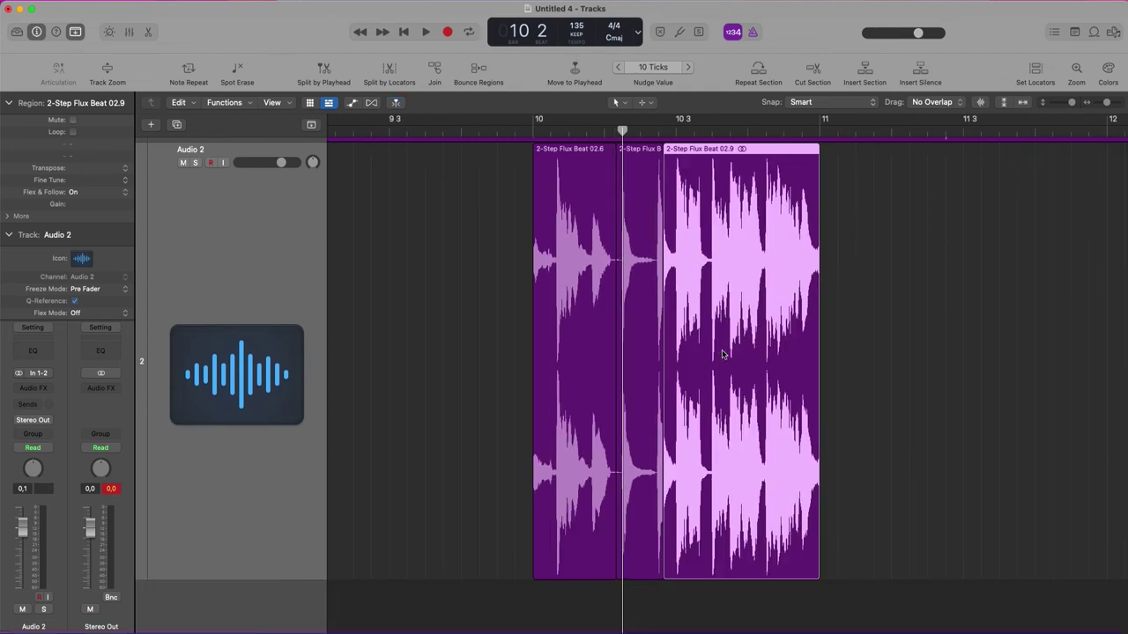
{"action": "key", "text": "super+a"}
{"action": "key", "text": "z"}
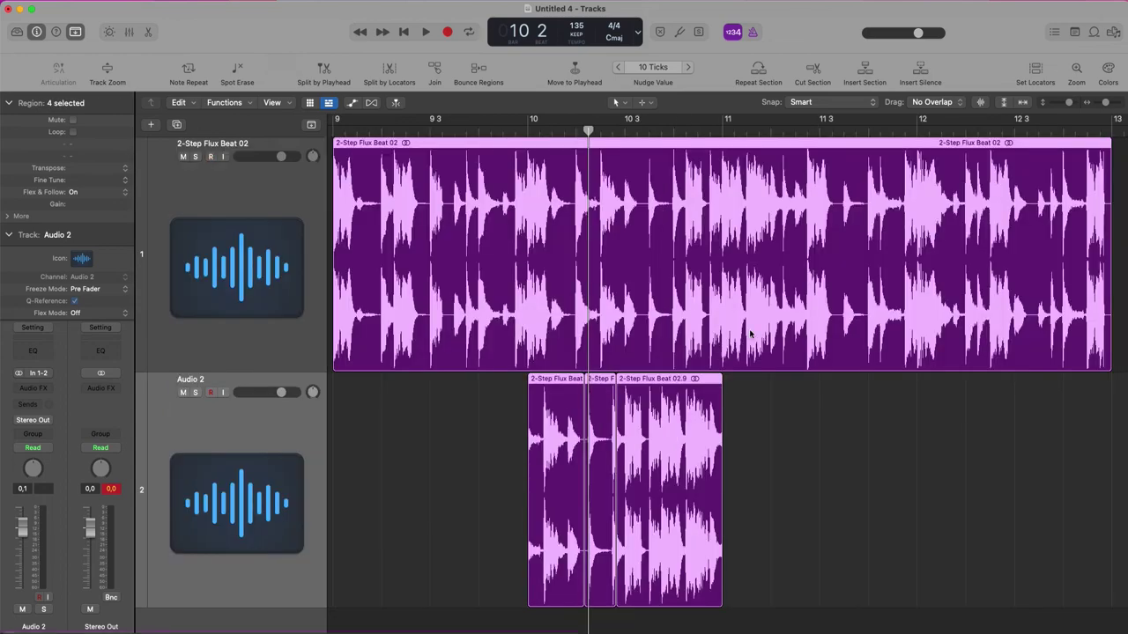
{"action": "left_click", "coordinate": [868, 439]}
{"action": "left_click", "coordinate": [454, 256]}
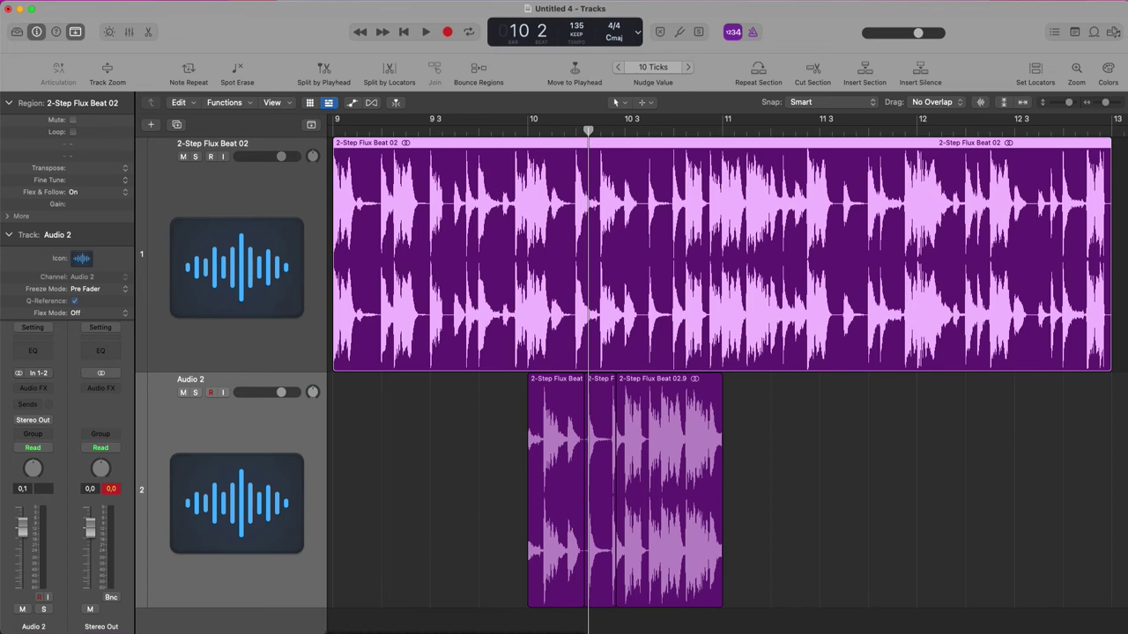
- Delete regions 02.8 and 02.6 from Audio 2, then rotate region 02.9's content
{"action": "left_click", "coordinate": [634, 423]}
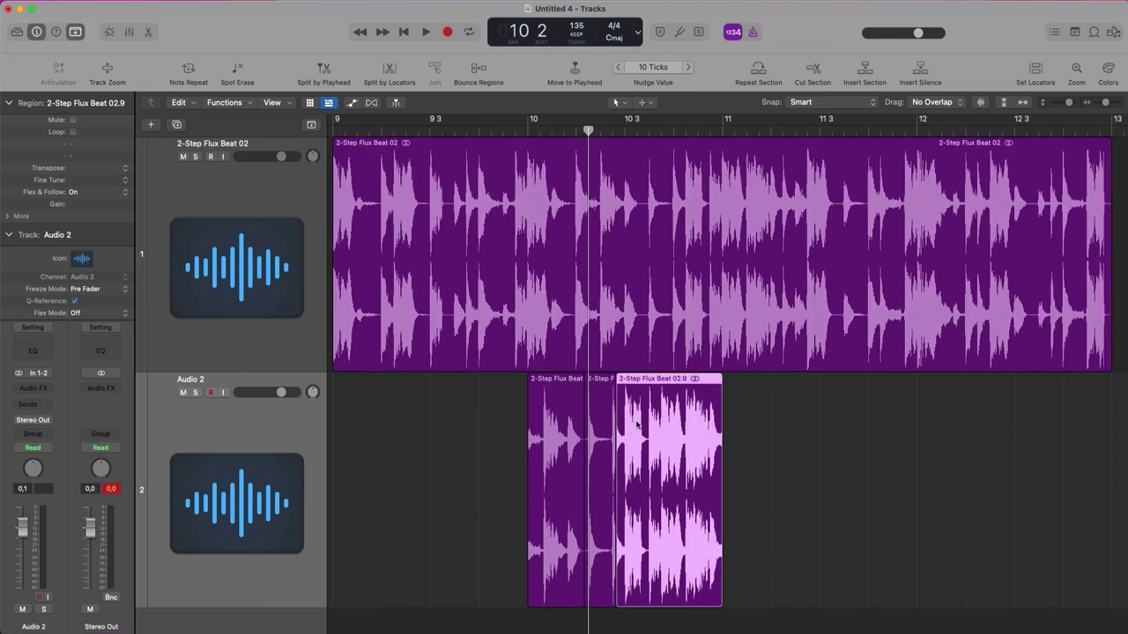
{"action": "left_click", "coordinate": [599, 423]}
{"action": "left_click", "coordinate": [560, 422], "text": "shift"}
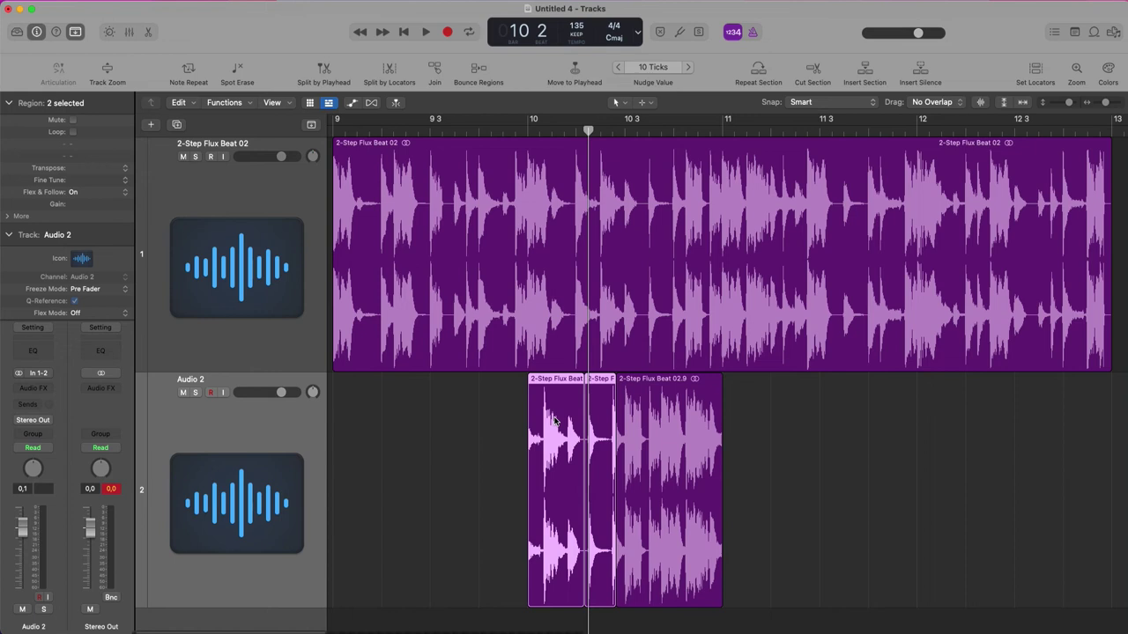
{"action": "key", "text": "BackSpace"}
{"action": "left_click", "coordinate": [683, 452]}
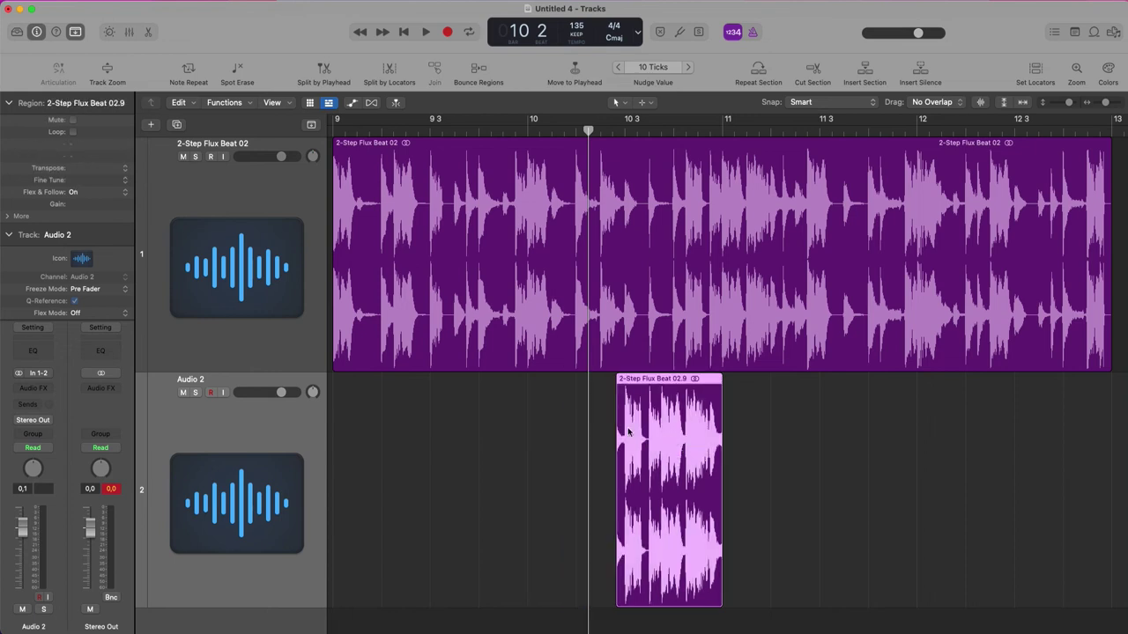
{"action": "key", "text": "ctrl+super+f"}
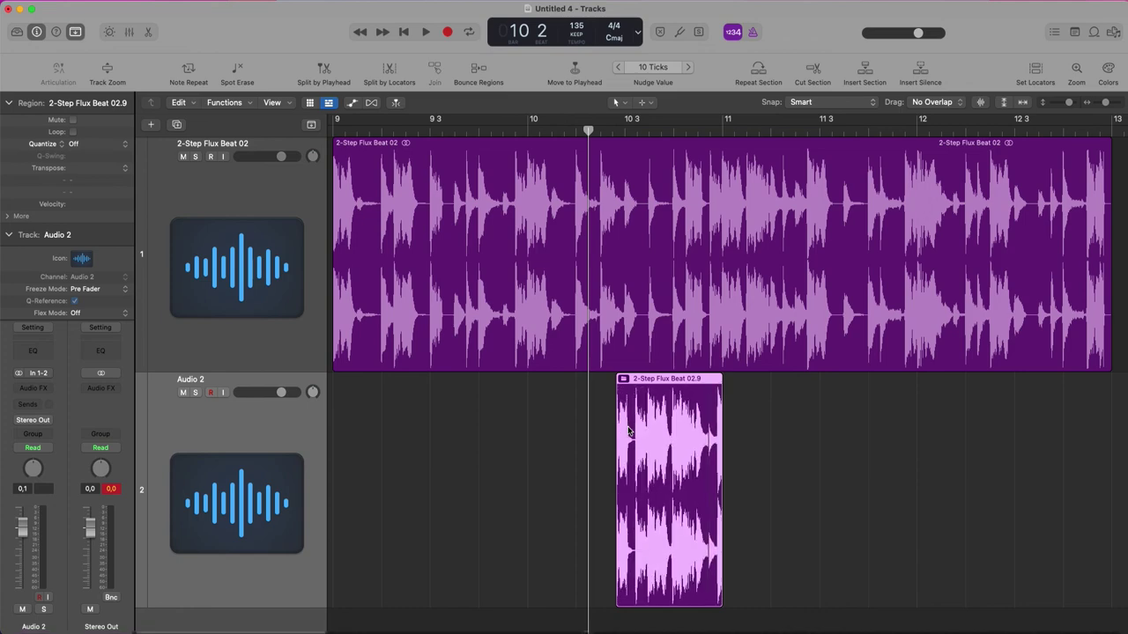
- Select the long top-track region and set the nudge value to Division
{"action": "left_click", "coordinate": [512, 318]}
{"action": "left_click", "coordinate": [672, 67]}
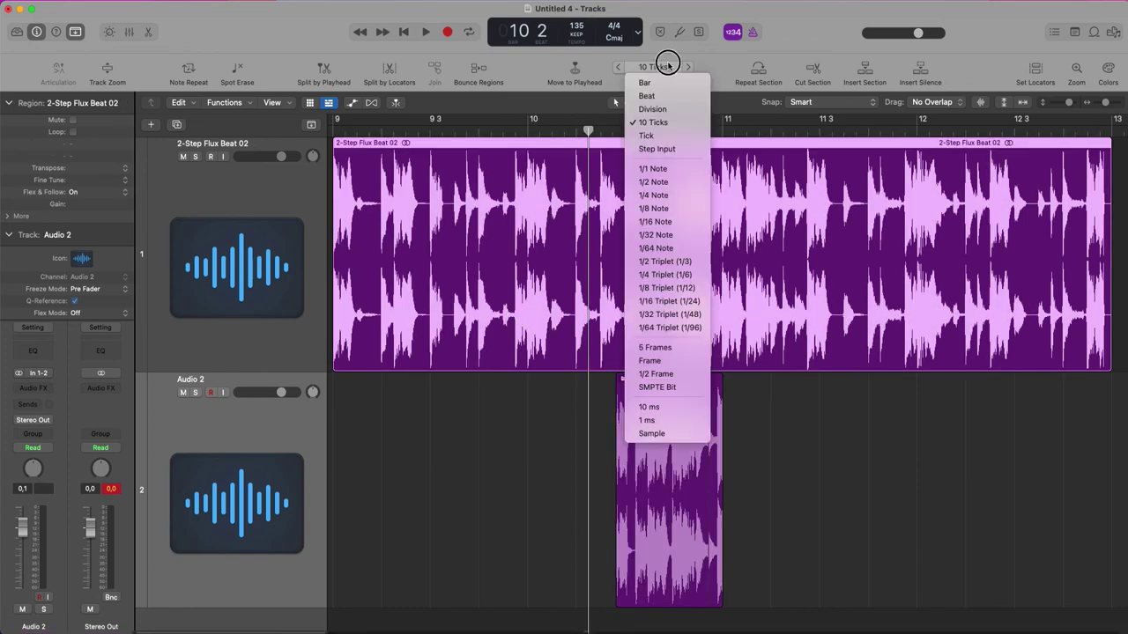
{"action": "left_click", "coordinate": [663, 109]}
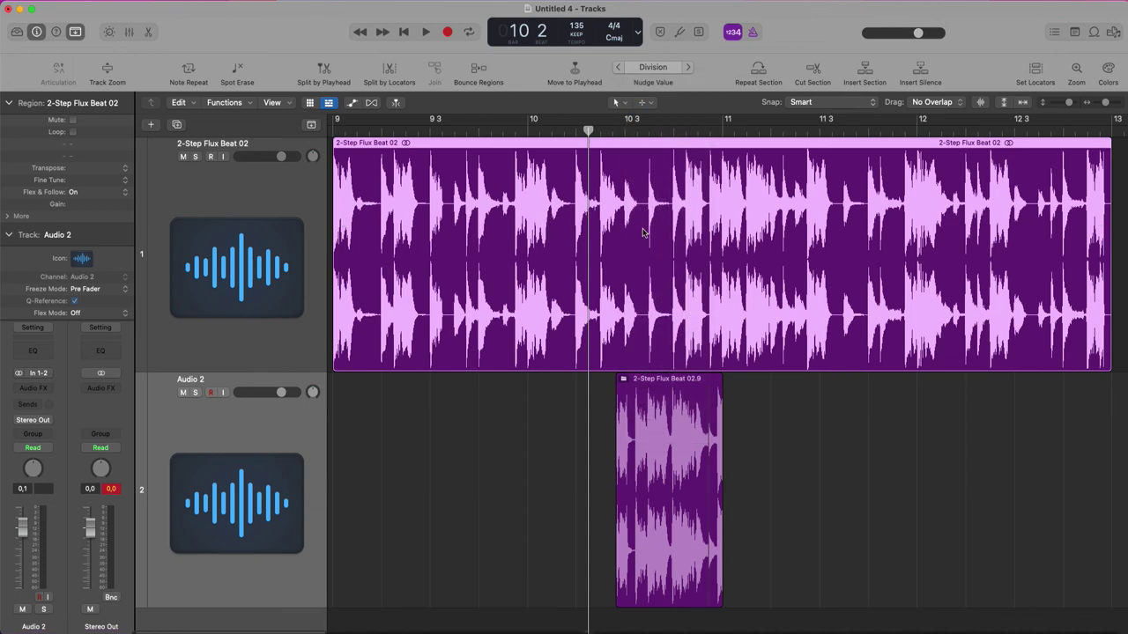
- Rotate the top region's audio rightward by one division seven times
{"action": "key", "text": "alt+Right"}
{"action": "key", "text": "alt+super+Right"}
{"action": "key", "text": "alt+super+Right"}
{"action": "key", "text": "alt+super+Right"}
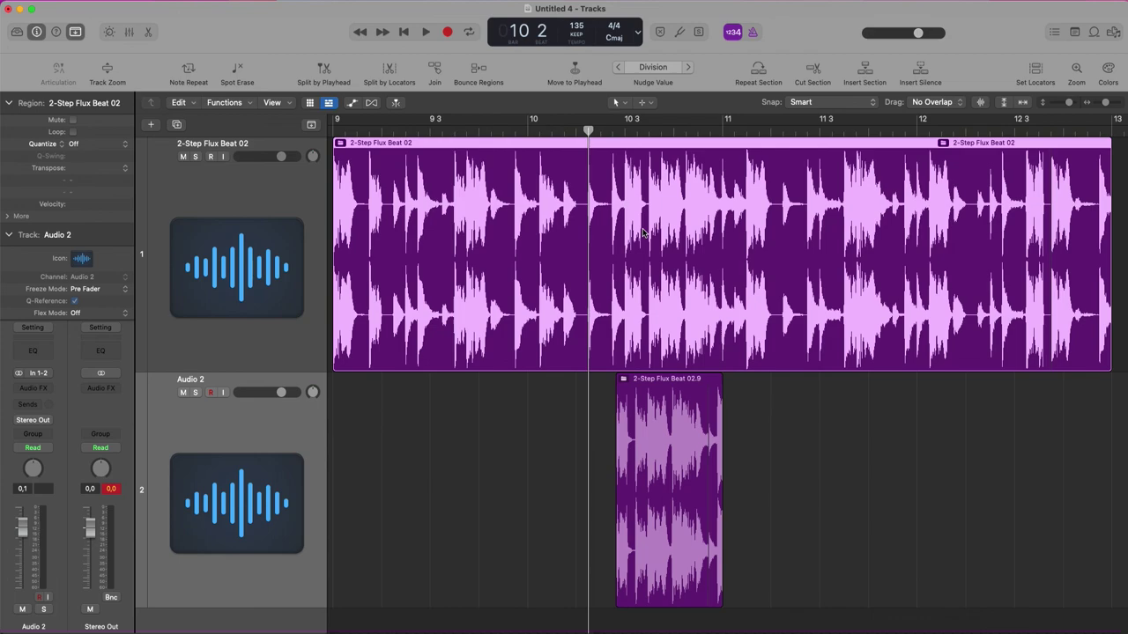
{"action": "key", "text": "alt+super+Right"}
{"action": "key", "text": "alt+super+Right"}
{"action": "key", "text": "alt+super+Right"}
{"action": "key", "text": "alt+super+Right"}
{"action": "key", "text": "alt+super+Right"}
{"action": "key", "text": "alt+super+Right"}
{"action": "key", "text": "alt+super+Right"}
{"action": "key", "text": "alt+super+Right"}
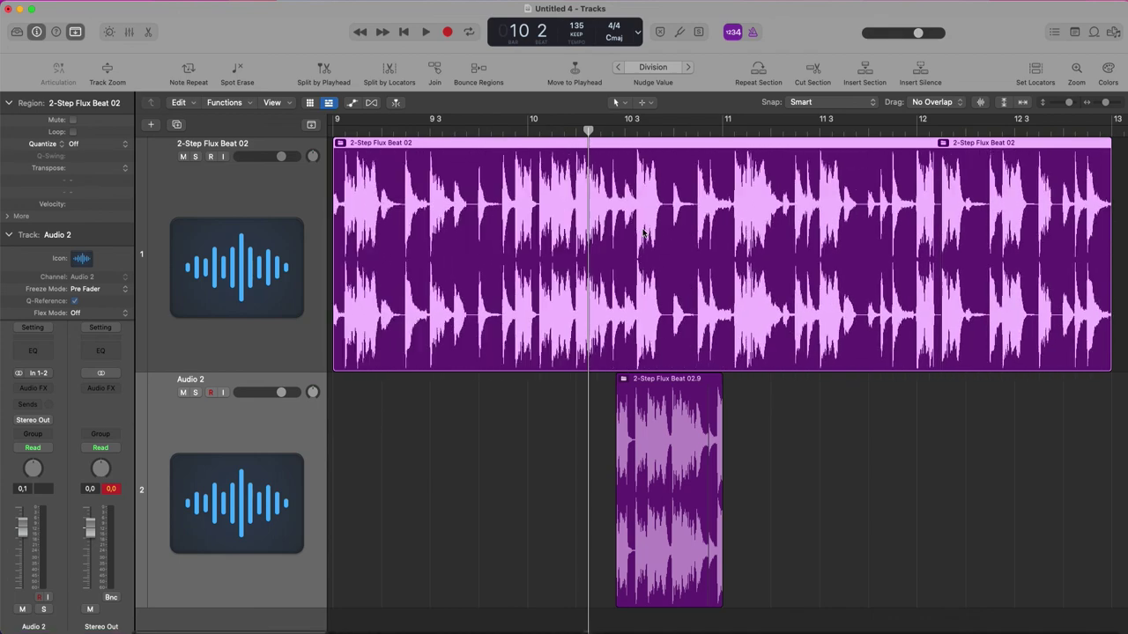
{"action": "key", "text": "alt+super+Right"}
{"action": "key", "text": "alt+super+Right"}
{"action": "key", "text": "alt+super+Right"}
{"action": "key", "text": "alt+super+Right"}
{"action": "key", "text": "alt+super+Right"}
{"action": "key", "text": "alt+super+Right"}
{"action": "key", "text": "alt+super+Right"}
{"action": "key", "text": "alt+super+Right"}
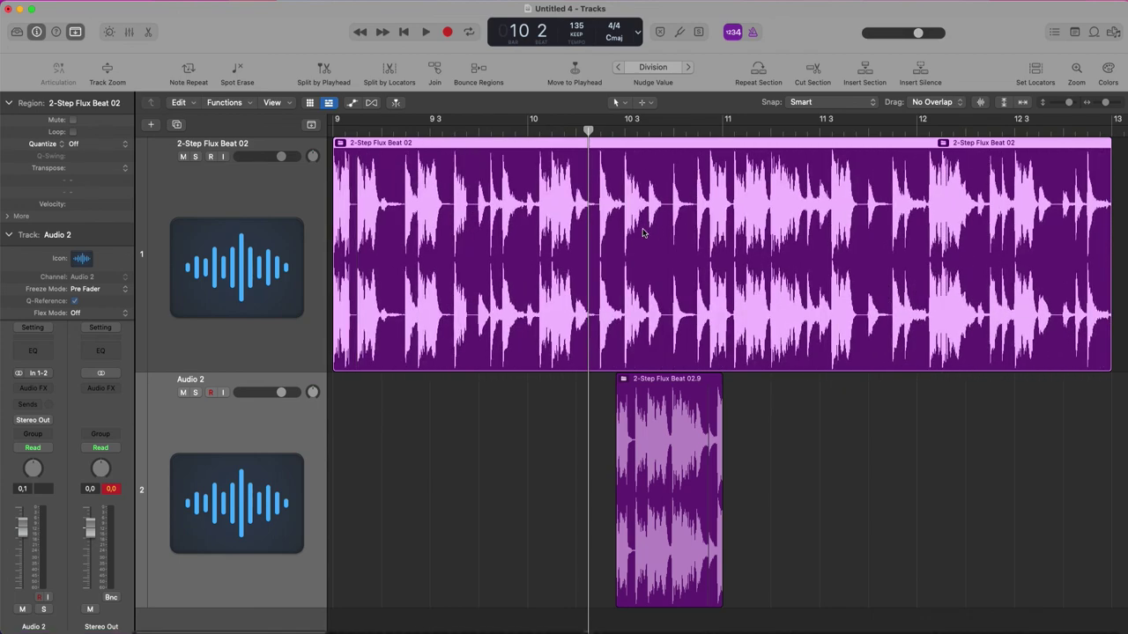
{"action": "key", "text": "alt+super+Right"}
{"action": "key", "text": "alt+super+Right"}
{"action": "key", "text": "alt+super+Right"}
{"action": "key", "text": "alt+super+Right"}
{"action": "key", "text": "alt+super+Right"}
{"action": "key", "text": "alt+super+Right"}
{"action": "key", "text": "alt+super+Right"}
{"action": "key", "text": "alt+super+Right"}
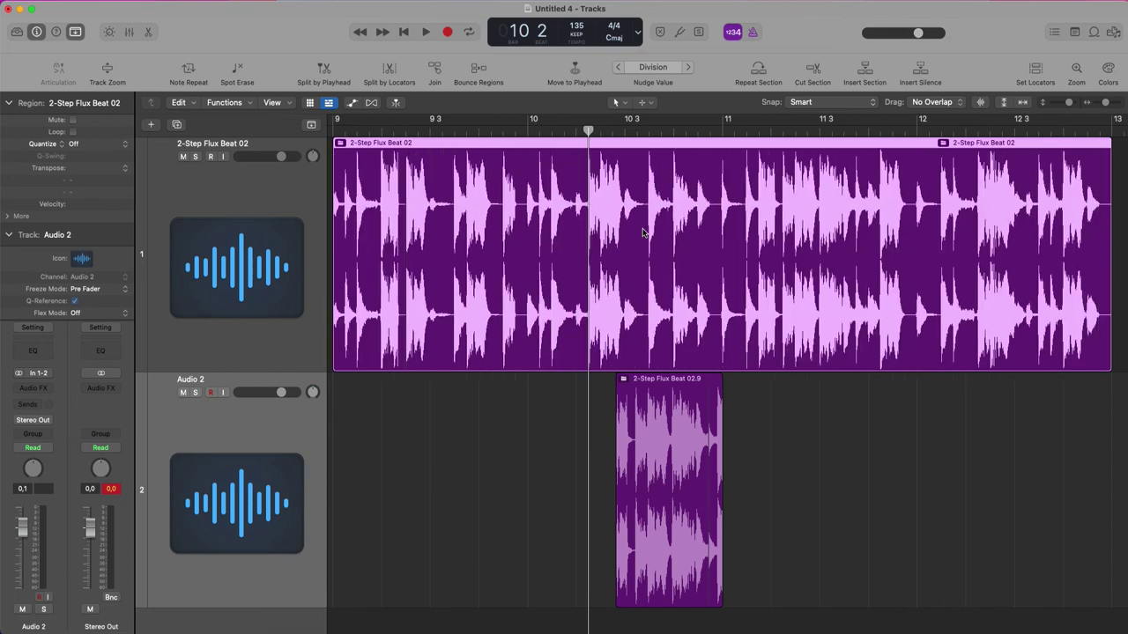
{"action": "key", "text": "alt+super+Right"}
{"action": "key", "text": "alt+super+Right"}
{"action": "key", "text": "alt+super+Right"}
{"action": "key", "text": "alt+super+Right"}
{"action": "key", "text": "alt+super+Right"}
{"action": "key", "text": "alt+super+Right"}
{"action": "key", "text": "alt+super+Right"}
{"action": "key", "text": "alt+super+Right"}
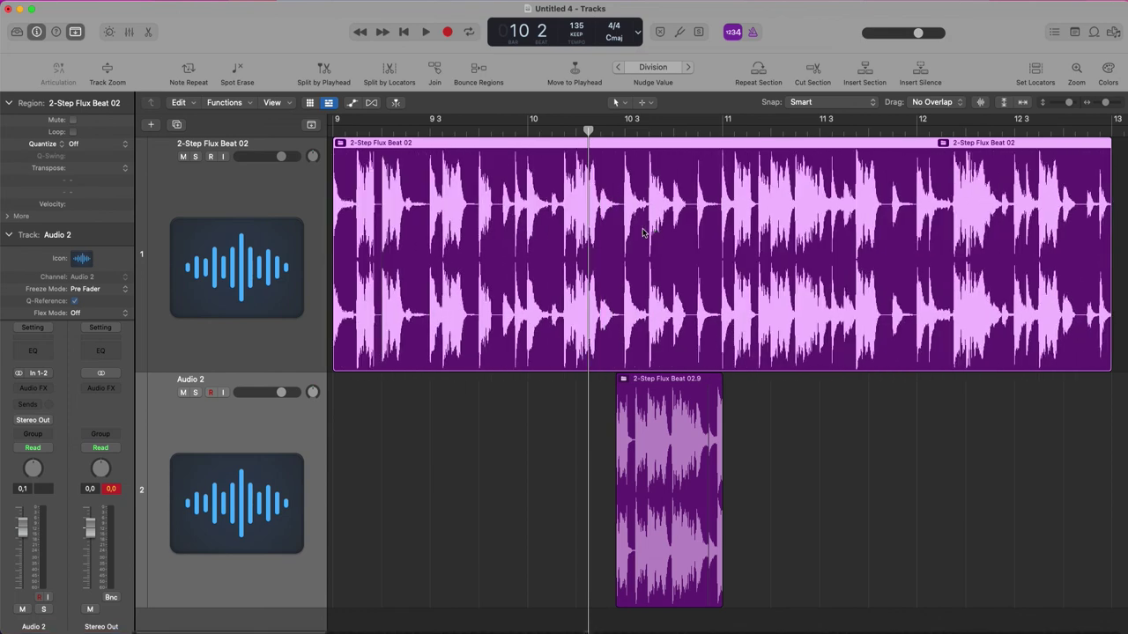
{"action": "key", "text": "alt+super+Right"}
{"action": "key", "text": "alt+super+Right"}
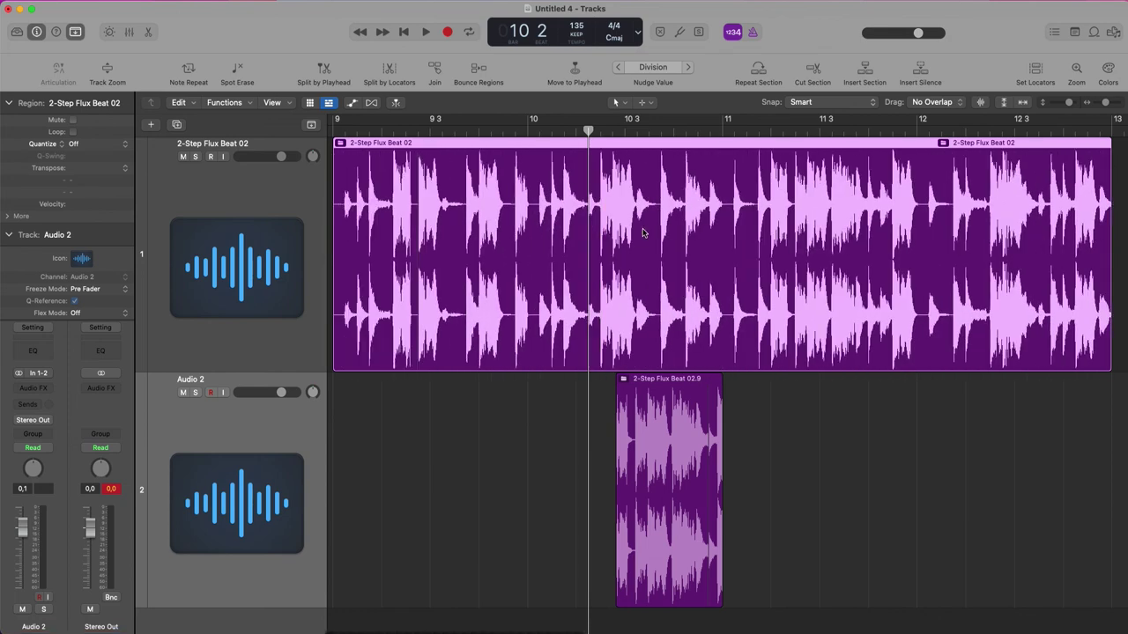